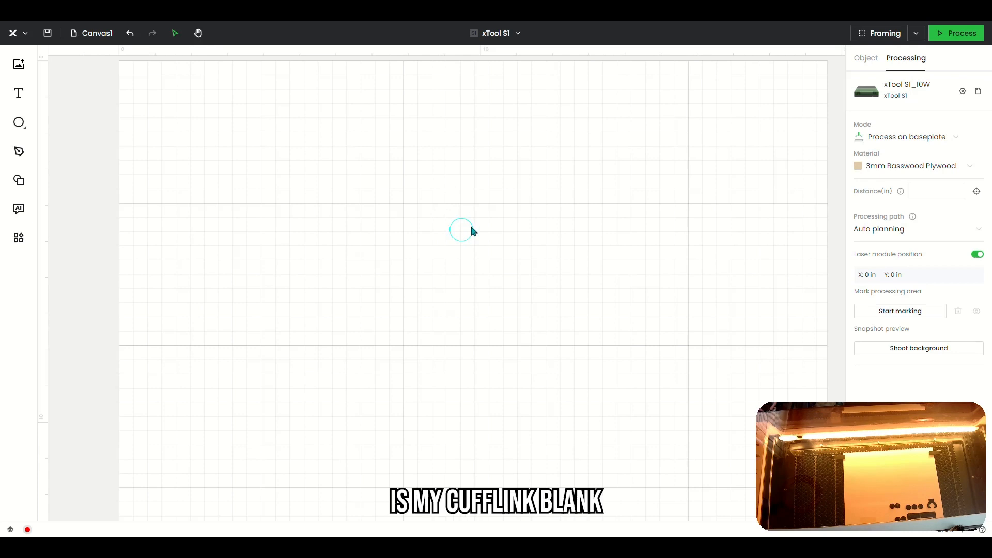
- Select the circle on the canvas and check its width and height values
{"action": "left_click", "coordinate": [471, 229]}
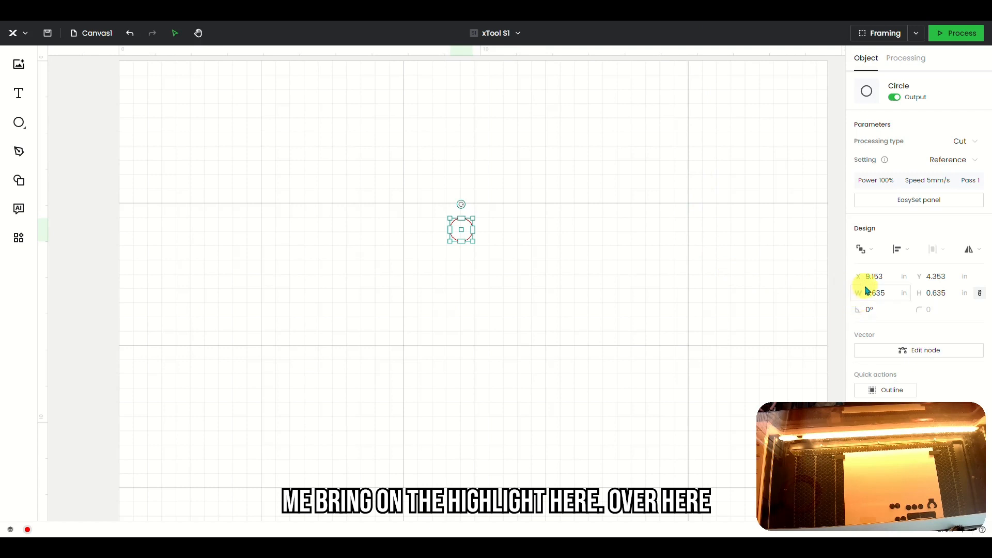
{"action": "left_click", "coordinate": [951, 290]}
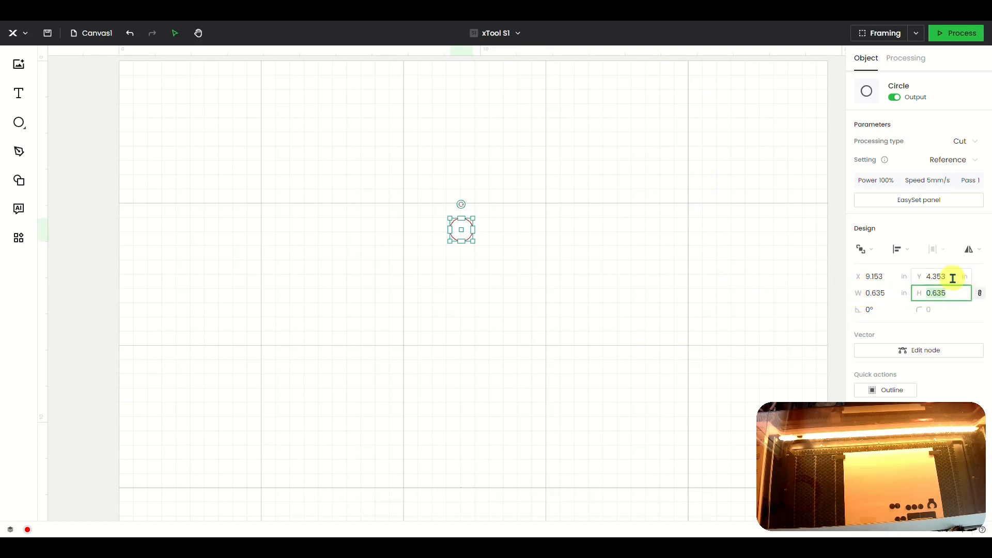
{"action": "type", "text": ".6"}
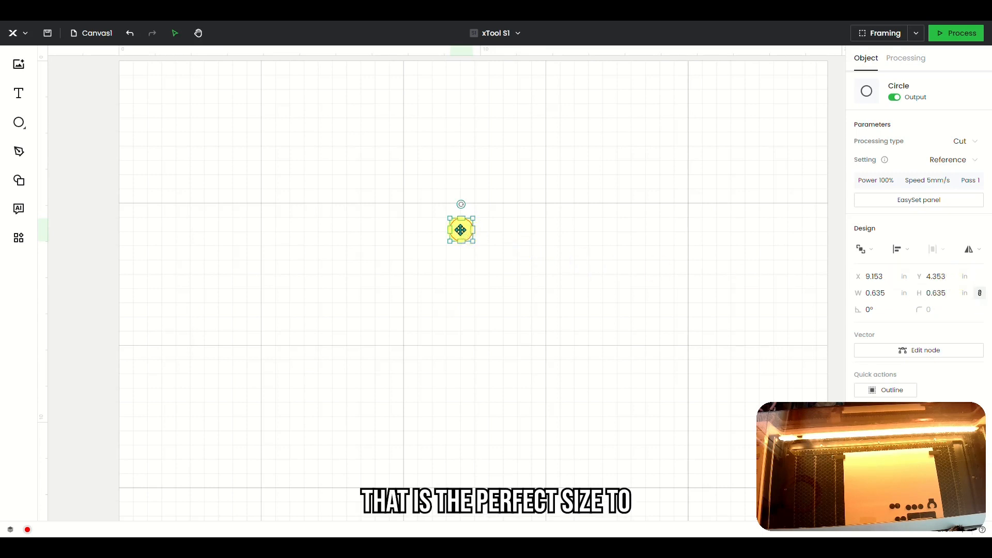
- Move the circle to about X 9.72 in, Y 5.367 in on the canvas
{"action": "left_click_drag", "start_coordinate": [460, 229], "coordinate": [493, 234]}
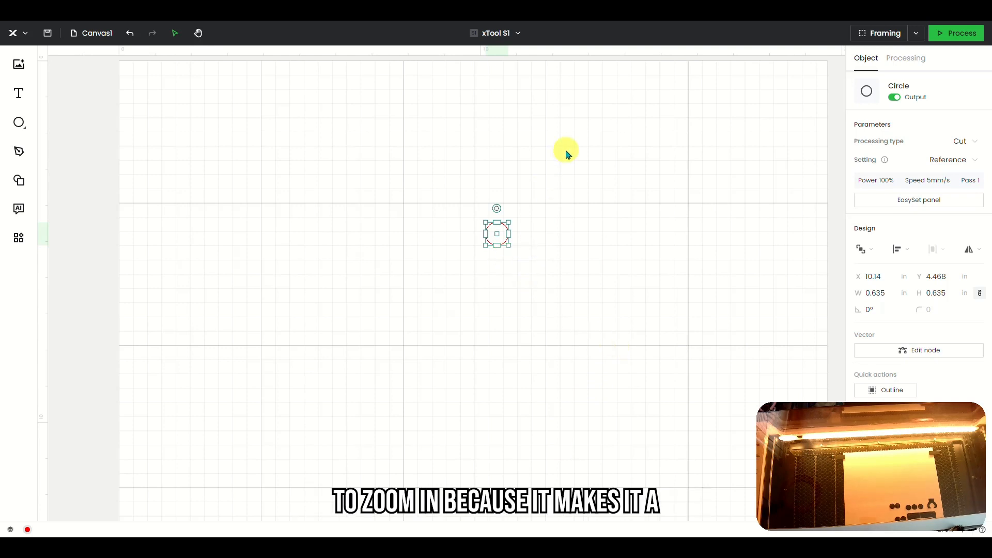
{"action": "scroll", "coordinate": [566, 153], "scroll_direction": "up", "scroll_amount": 5}
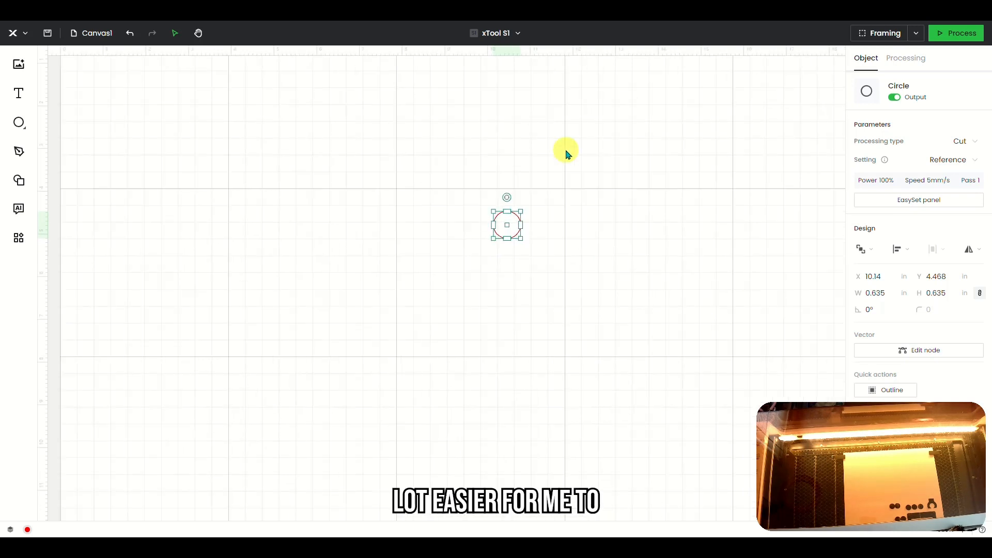
{"action": "scroll", "coordinate": [567, 154], "scroll_direction": "up", "scroll_amount": 1}
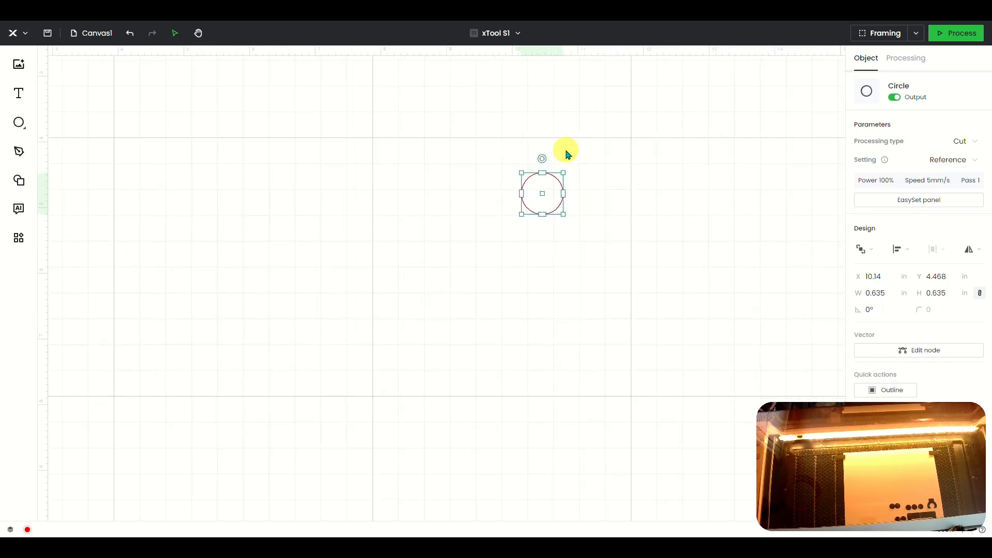
{"action": "left_click_drag", "start_coordinate": [548, 193], "coordinate": [518, 250]}
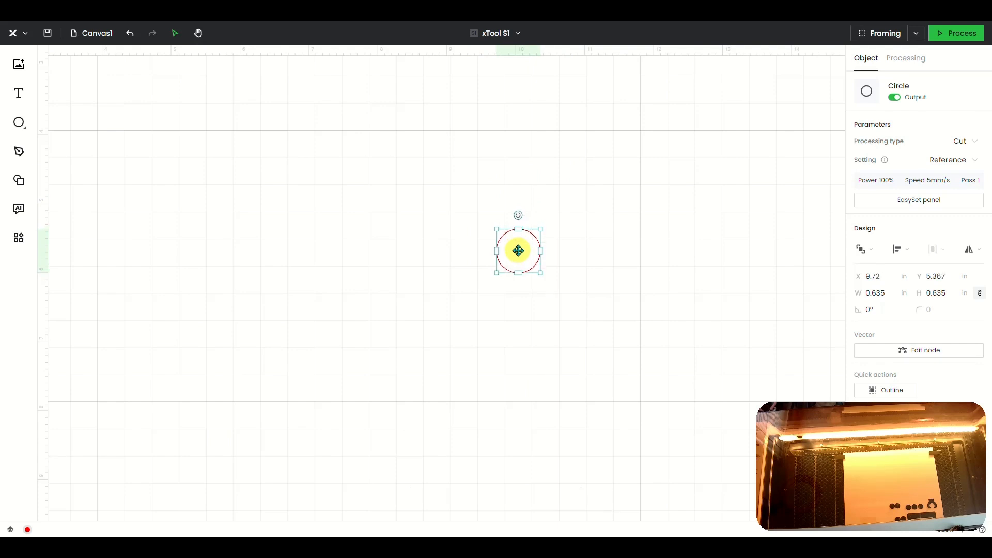
{"action": "left_click", "coordinate": [601, 250]}
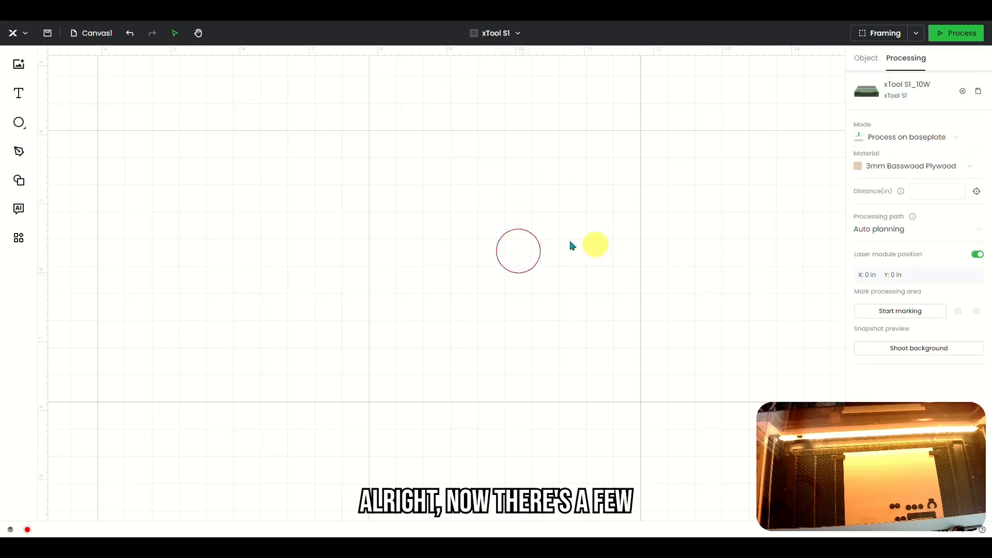
- Duplicate the circle twice and place both copies above and to the right of the original
{"action": "left_click", "coordinate": [499, 256]}
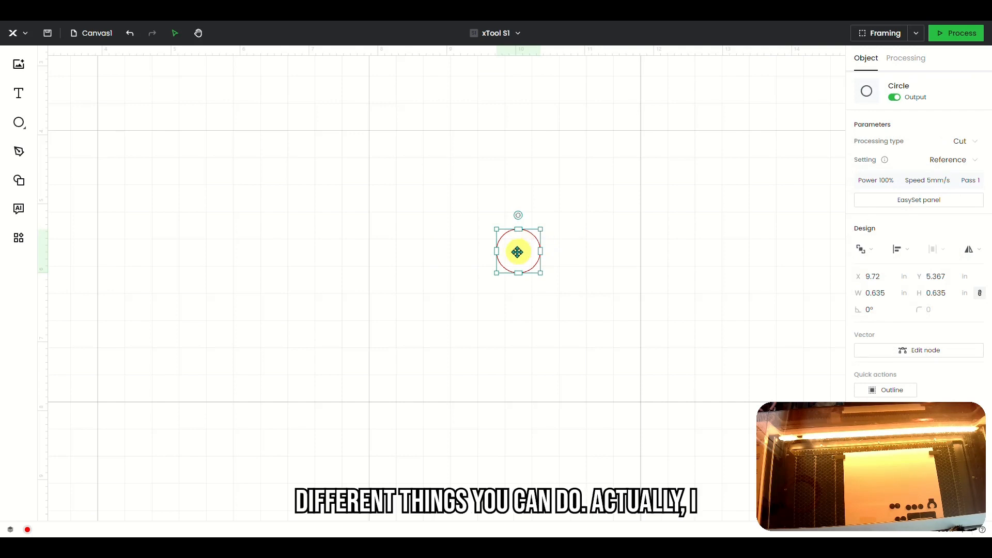
{"action": "left_click", "coordinate": [452, 231]}
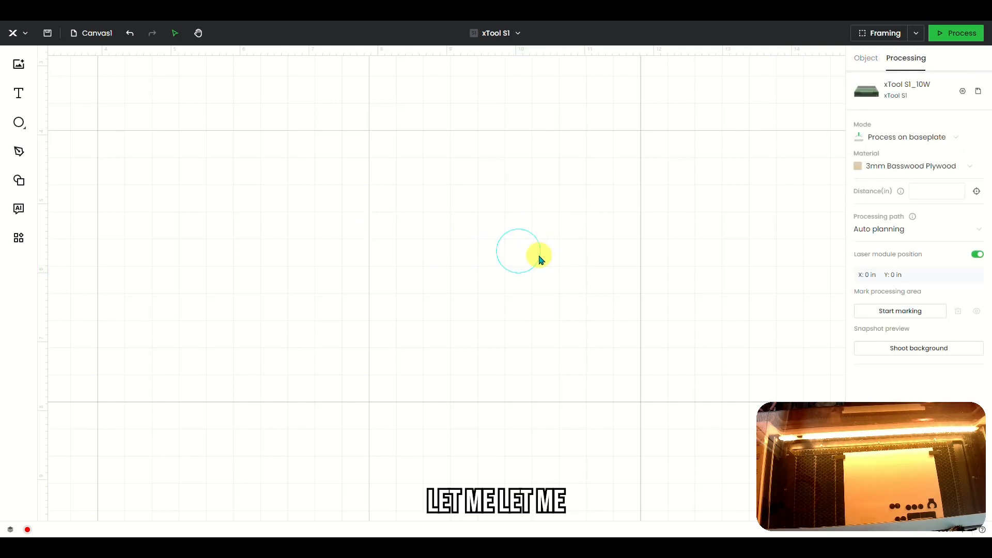
{"action": "left_click", "coordinate": [522, 253]}
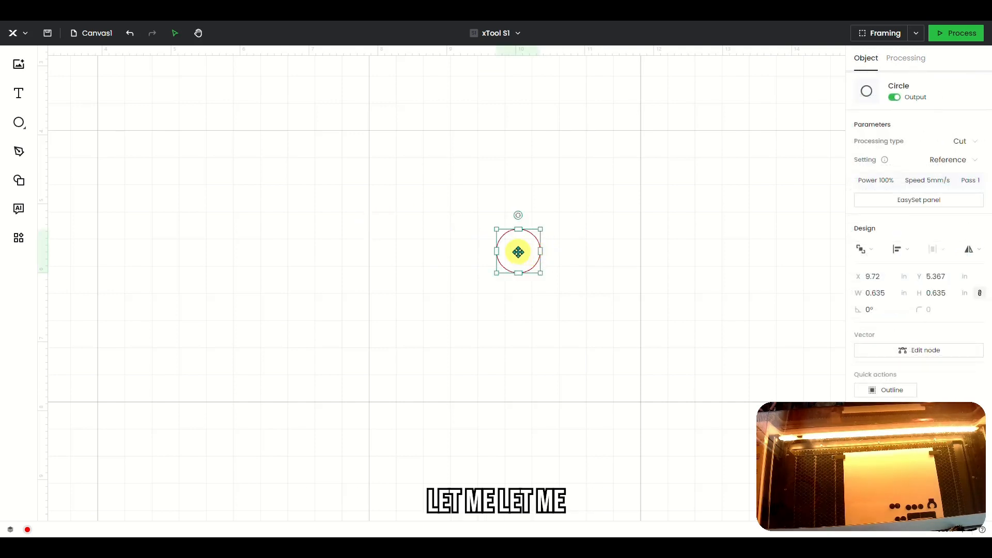
{"action": "key", "text": "ctrl+c"}
{"action": "key", "text": "ctrl+v"}
{"action": "left_click_drag", "start_coordinate": [530, 263], "coordinate": [644, 183]}
{"action": "key", "text": "ctrl+v"}
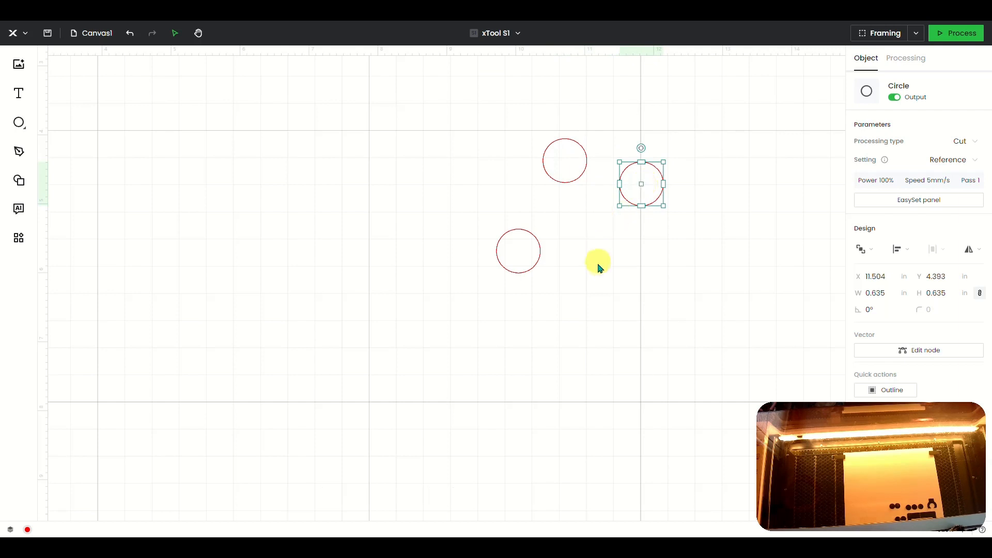
{"action": "left_click", "coordinate": [594, 261]}
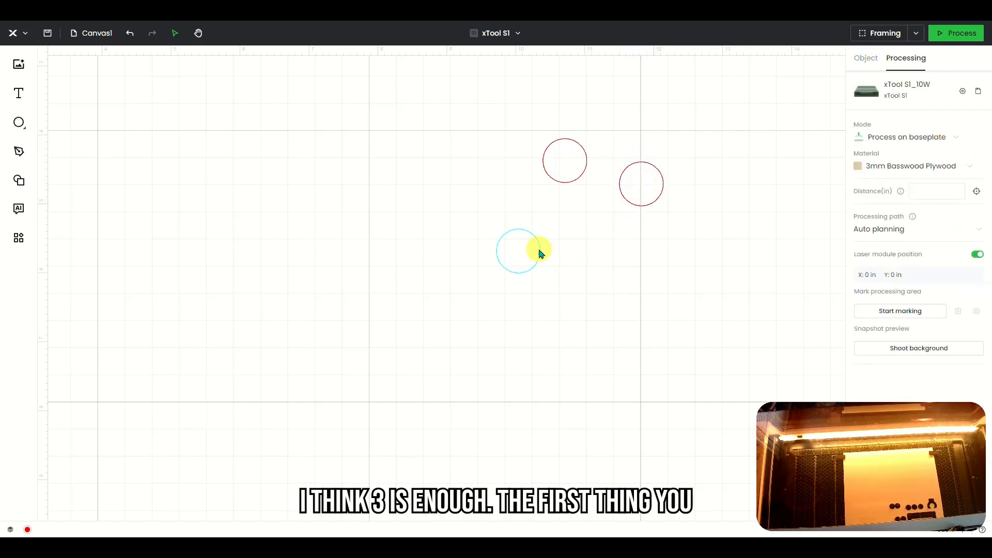
{"action": "left_click", "coordinate": [540, 253]}
{"action": "left_click", "coordinate": [328, 225]}
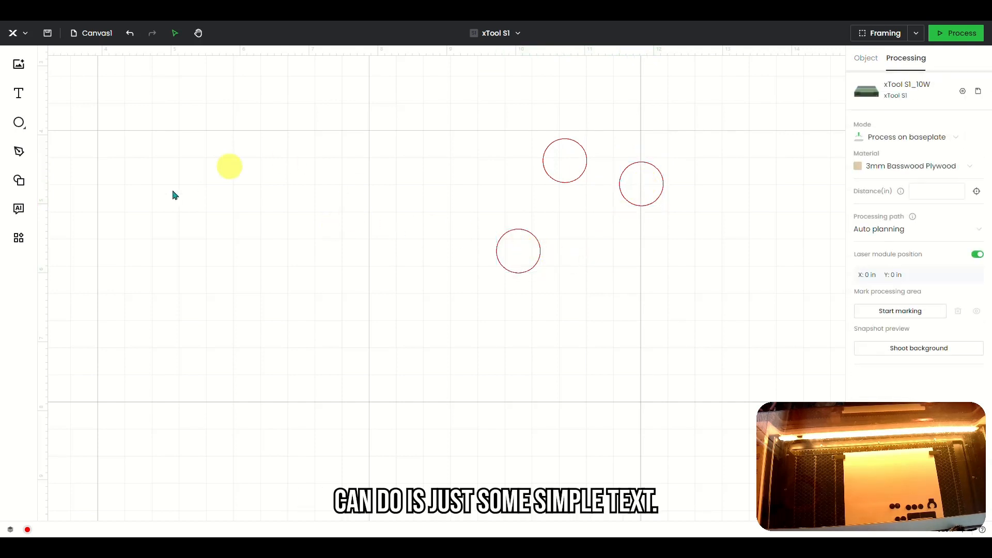
- Add the two-line text "#1 DAD" to the left of the circles and shrink it to about 0.812 in wide
{"action": "left_click", "coordinate": [20, 97]}
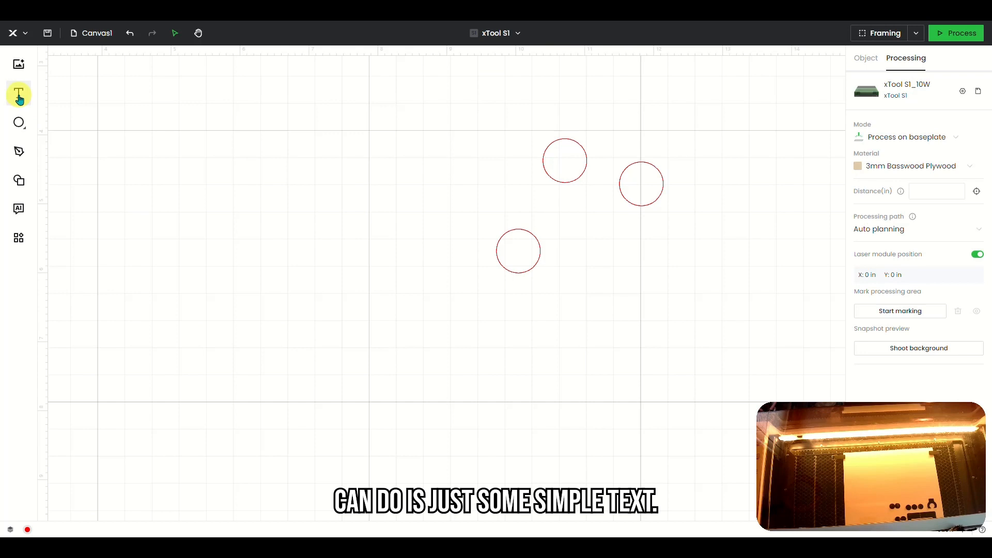
{"action": "left_click", "coordinate": [289, 246]}
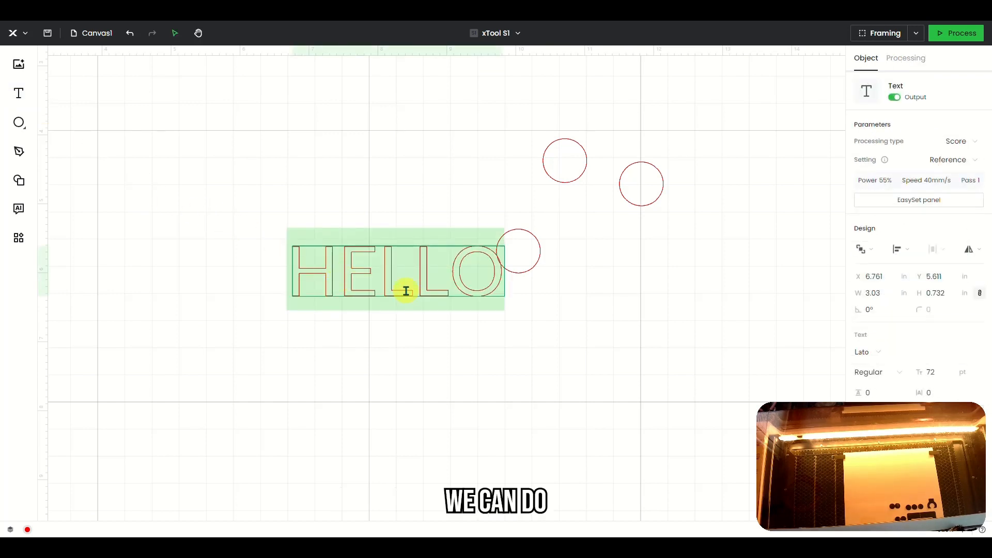
{"action": "type", "text": "#1"}
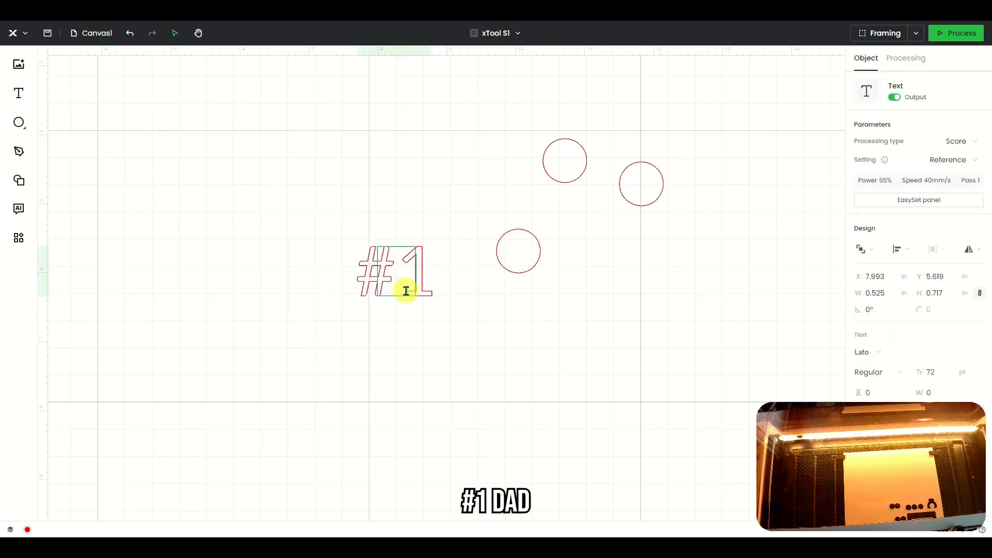
{"action": "key", "text": "Return"}
{"action": "type", "text": "DAD"}
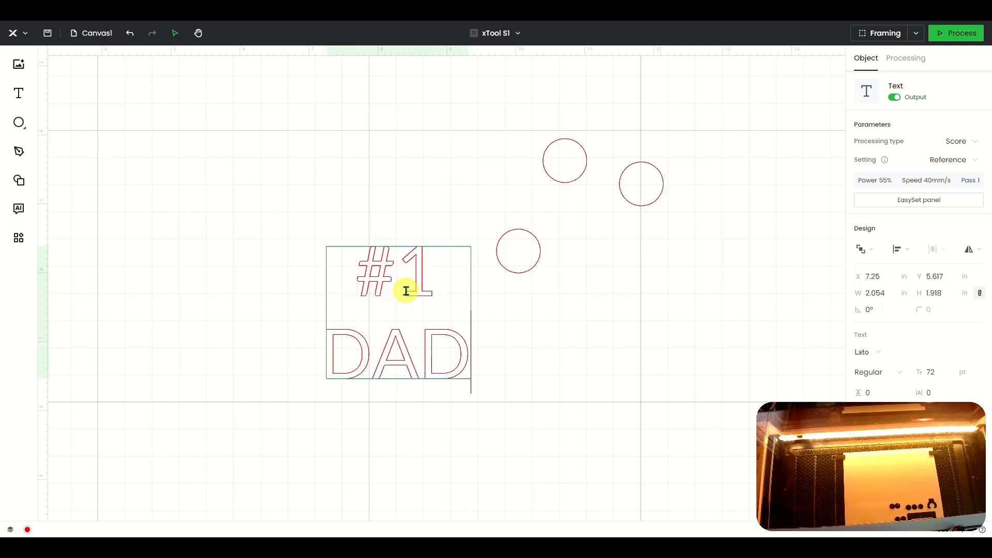
{"action": "left_click", "coordinate": [228, 197]}
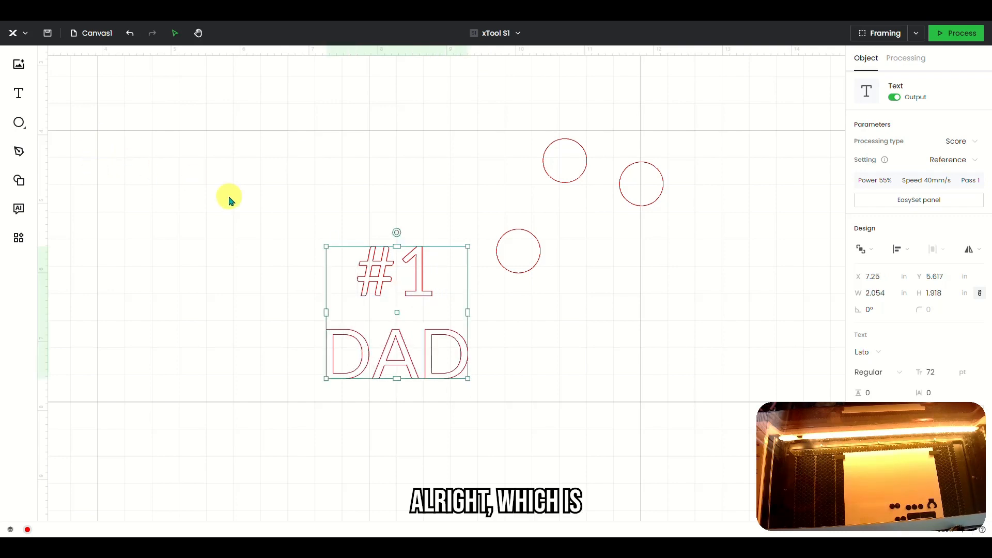
{"action": "left_click_drag", "start_coordinate": [464, 378], "coordinate": [375, 303]}
- Recolour the "#1 DAD" text black and set its processing type to Engrave
{"action": "right_click", "coordinate": [369, 282]}
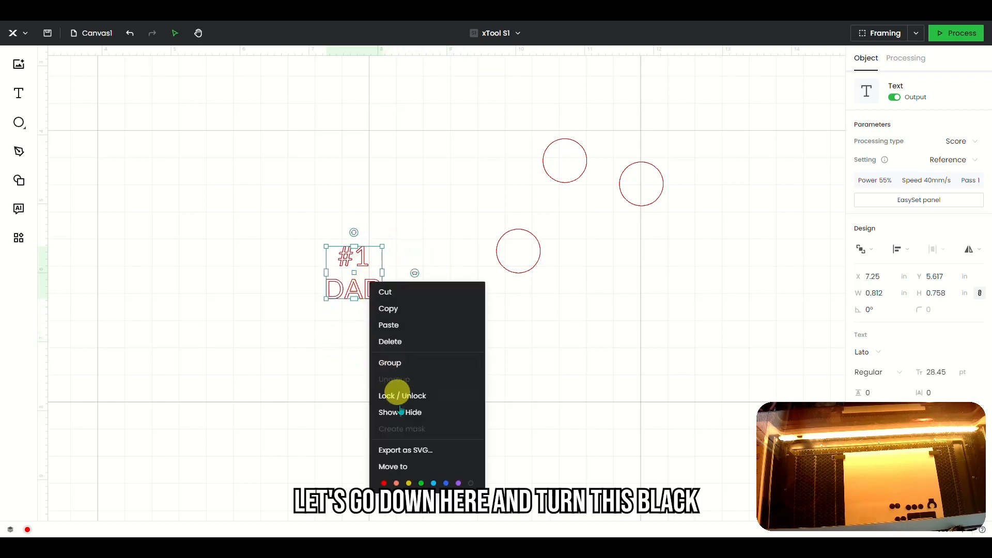
{"action": "left_click", "coordinate": [470, 483]}
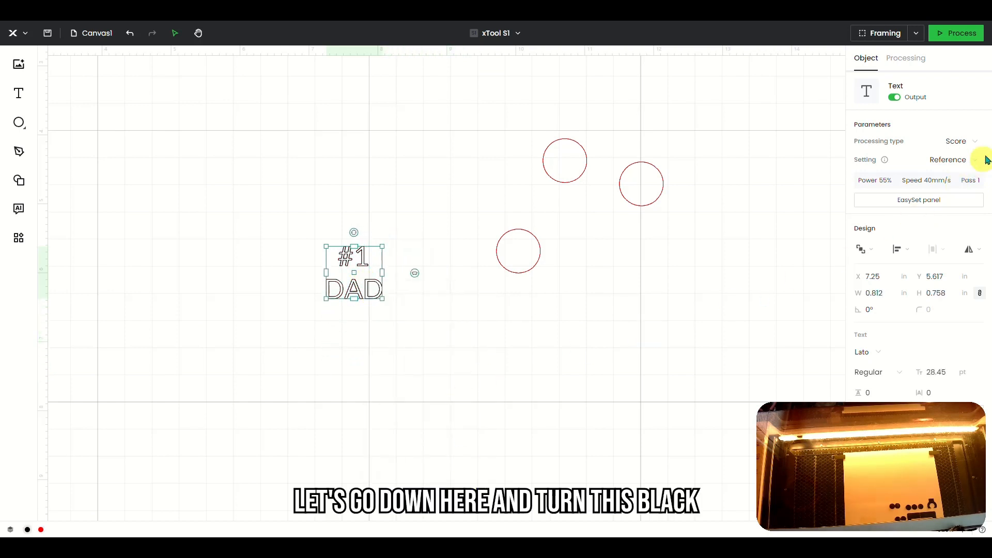
{"action": "left_click", "coordinate": [972, 141]}
{"action": "left_click", "coordinate": [939, 178]}
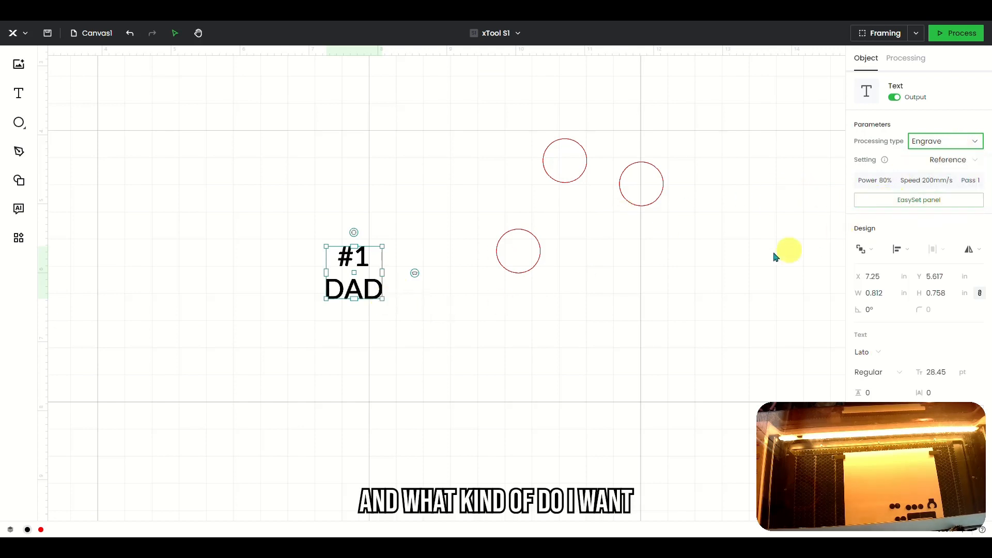
{"action": "left_click", "coordinate": [366, 279]}
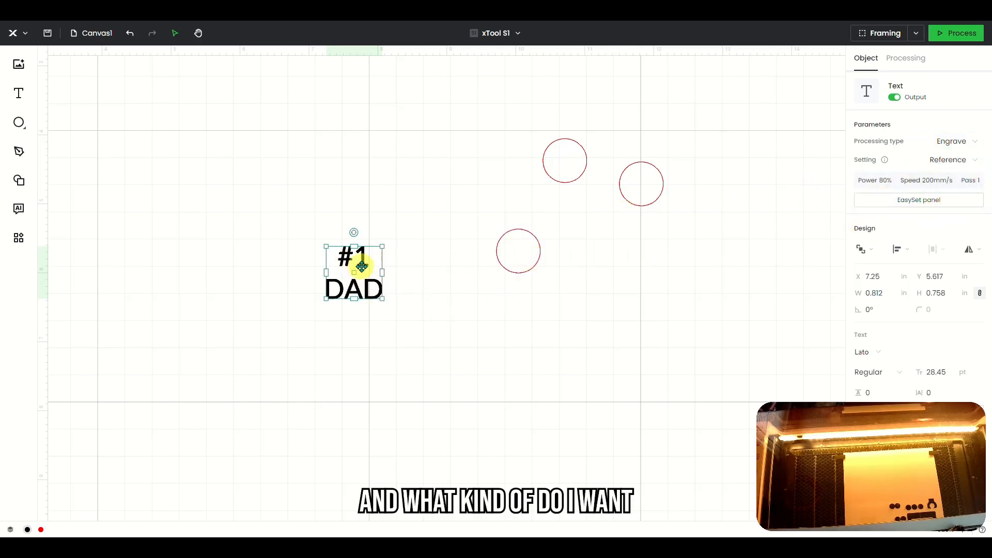
{"action": "double_click", "coordinate": [362, 266]}
{"action": "left_click_drag", "start_coordinate": [380, 284], "coordinate": [336, 259]}
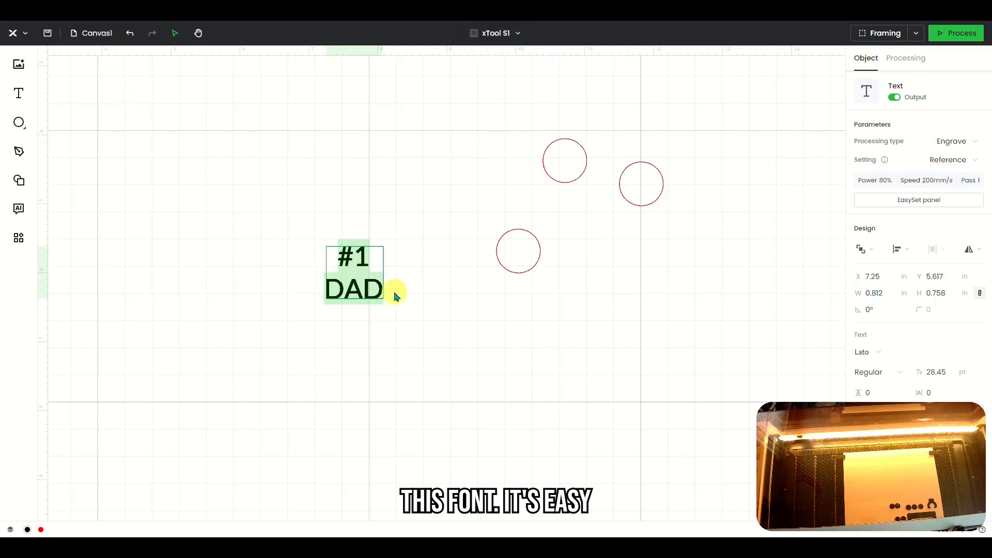
{"action": "left_click", "coordinate": [372, 287]}
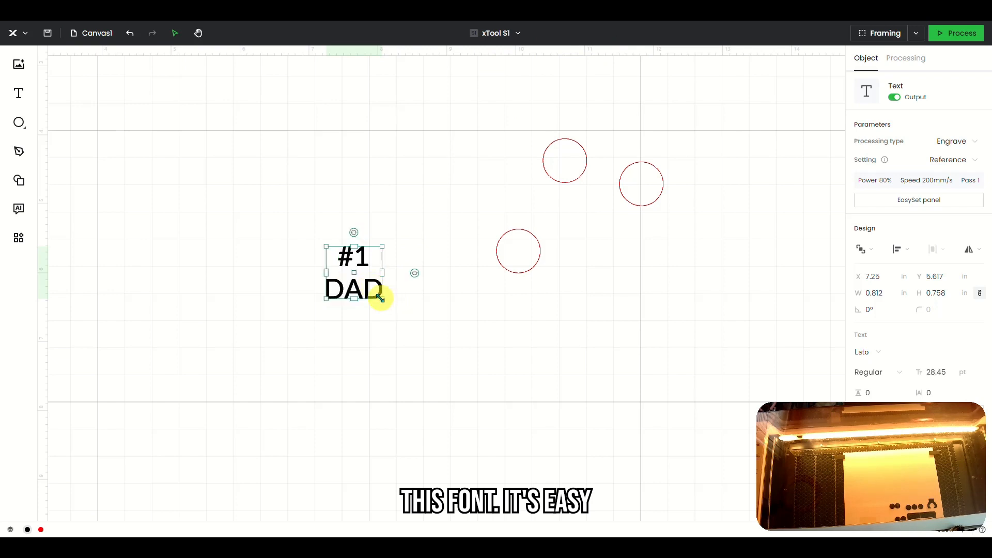
- Scale the "#1 DAD" text down to about 0.419 in wide and center it inside the lowest circle
{"action": "left_click_drag", "start_coordinate": [382, 297], "coordinate": [519, 250]}
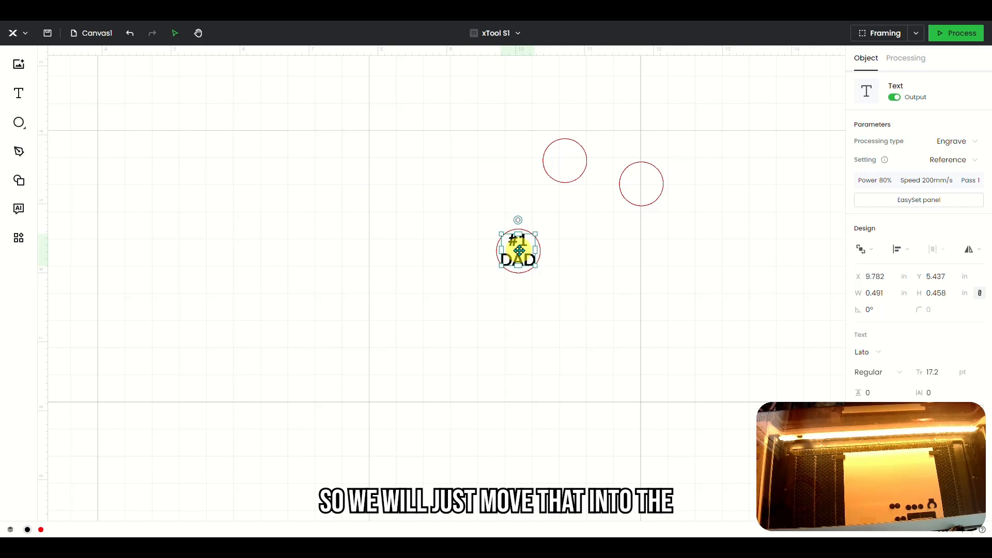
{"action": "left_click", "coordinate": [567, 270]}
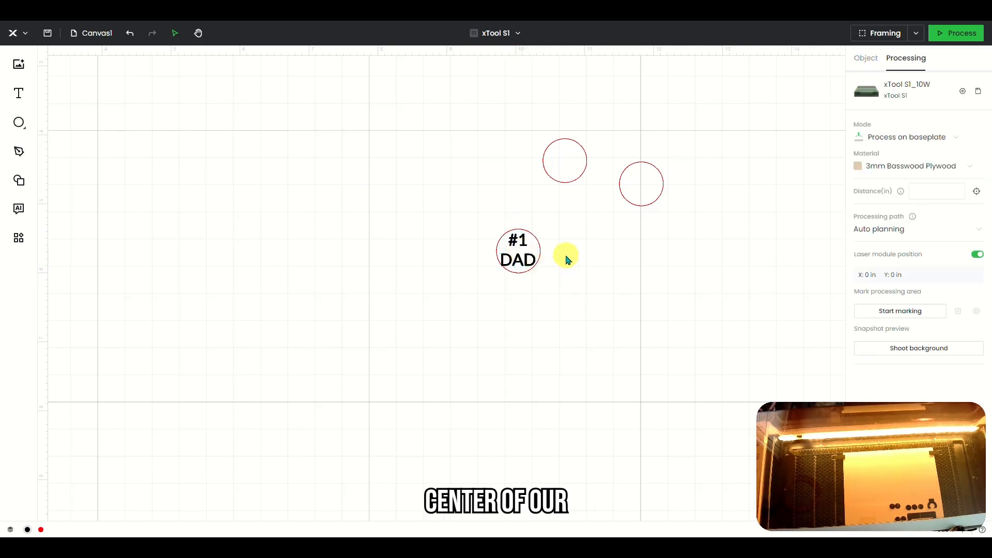
{"action": "scroll", "coordinate": [566, 259], "scroll_direction": "up", "scroll_amount": 2}
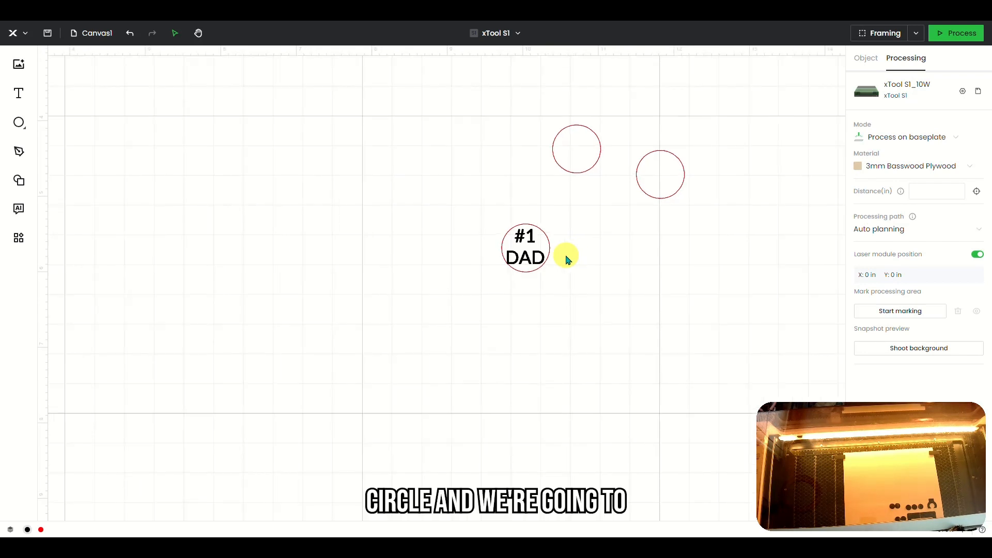
{"action": "left_click", "coordinate": [526, 254]}
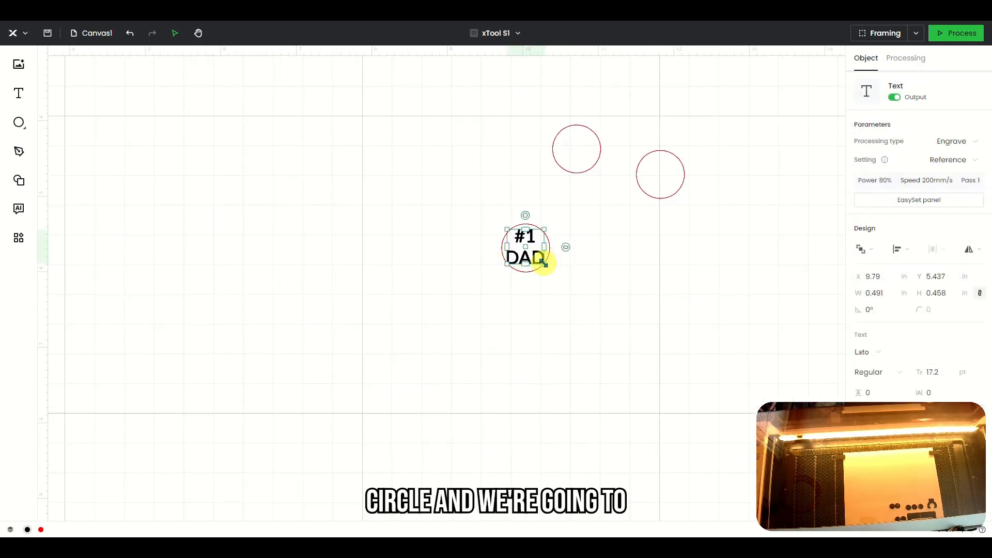
{"action": "left_click_drag", "start_coordinate": [543, 264], "coordinate": [528, 248]}
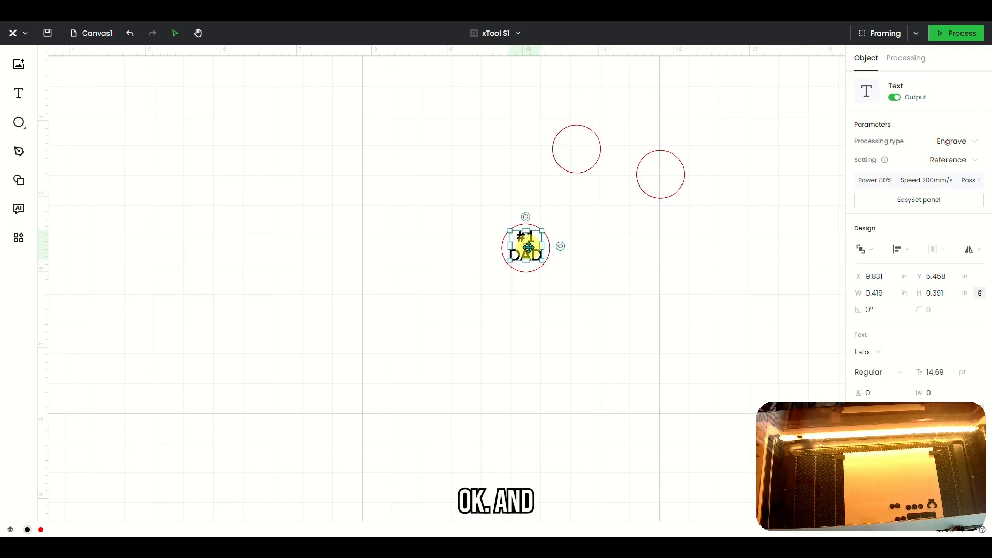
{"action": "left_click", "coordinate": [563, 260]}
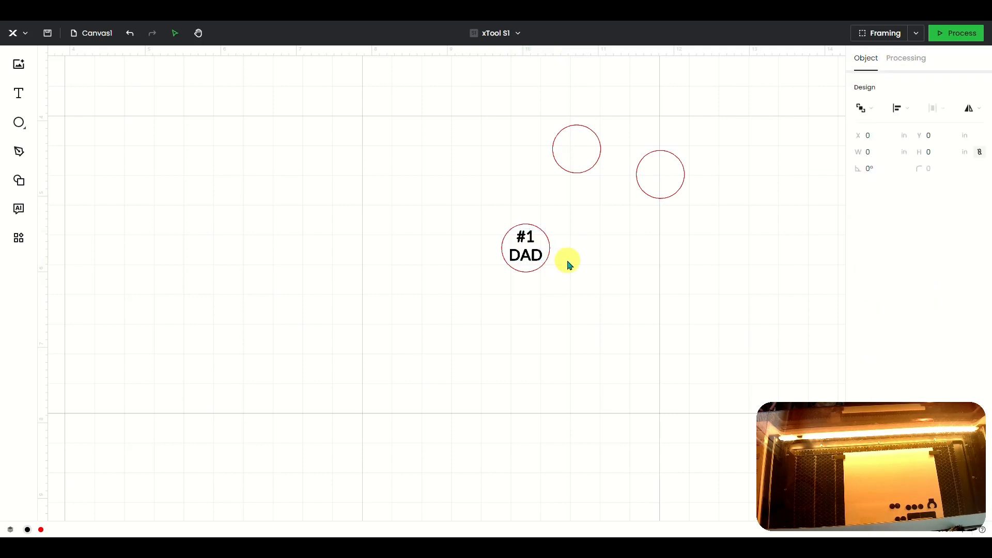
- Group the "#1 DAD" text with its surrounding circle and move the group to about X 6.716 in, Y 3.944 in
{"action": "left_click_drag", "start_coordinate": [486, 208], "coordinate": [578, 299]}
{"action": "left_click", "coordinate": [952, 373]}
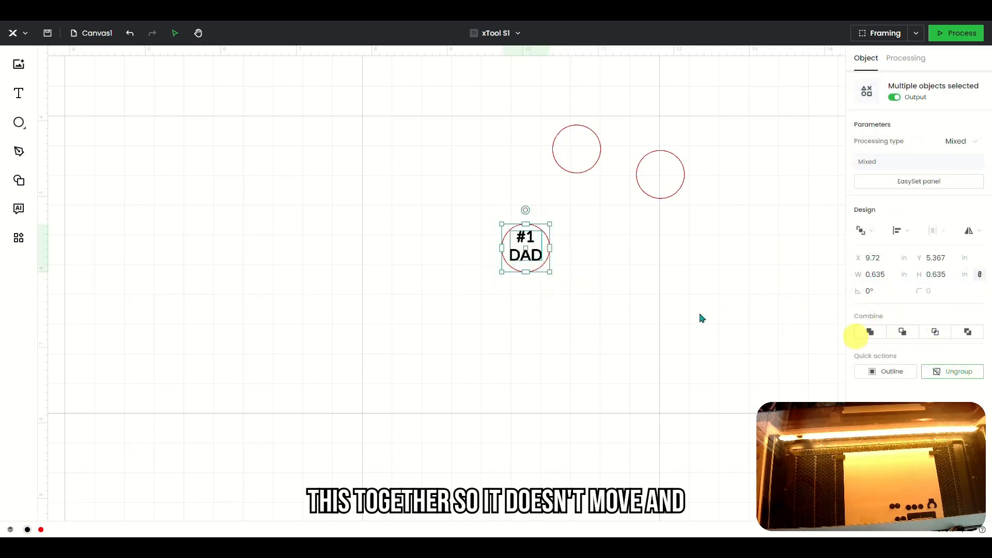
{"action": "left_click_drag", "start_coordinate": [527, 250], "coordinate": [299, 139]}
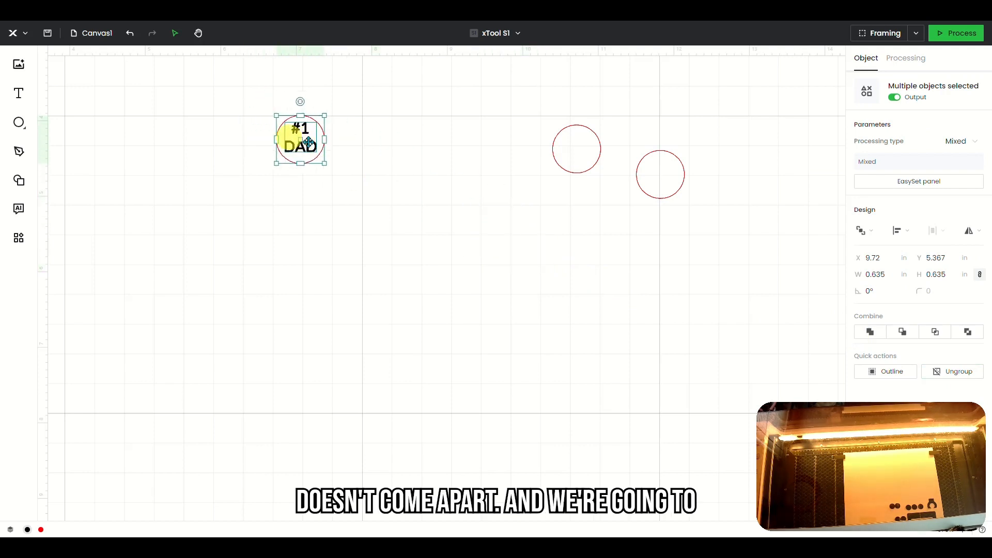
{"action": "left_click", "coordinate": [368, 169]}
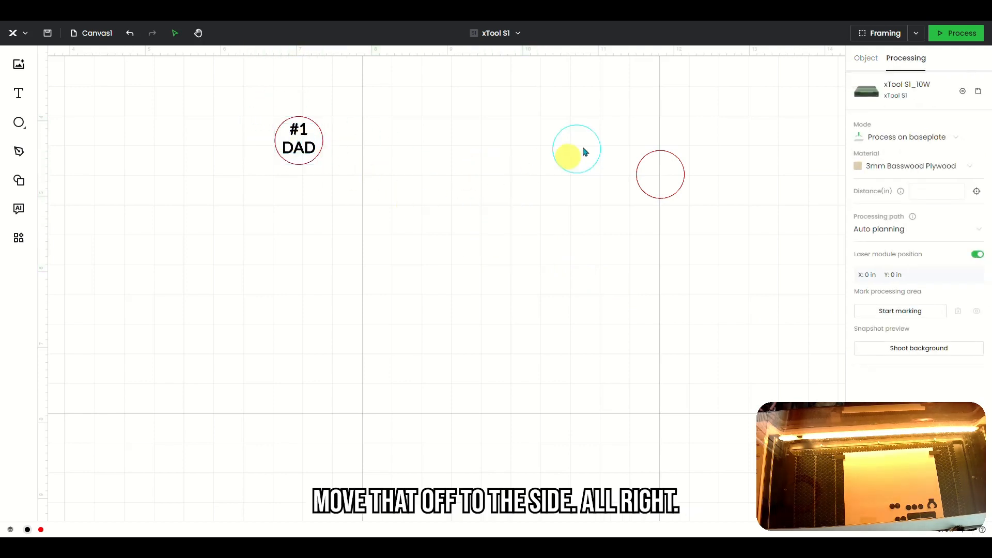
{"action": "left_click", "coordinate": [298, 140]}
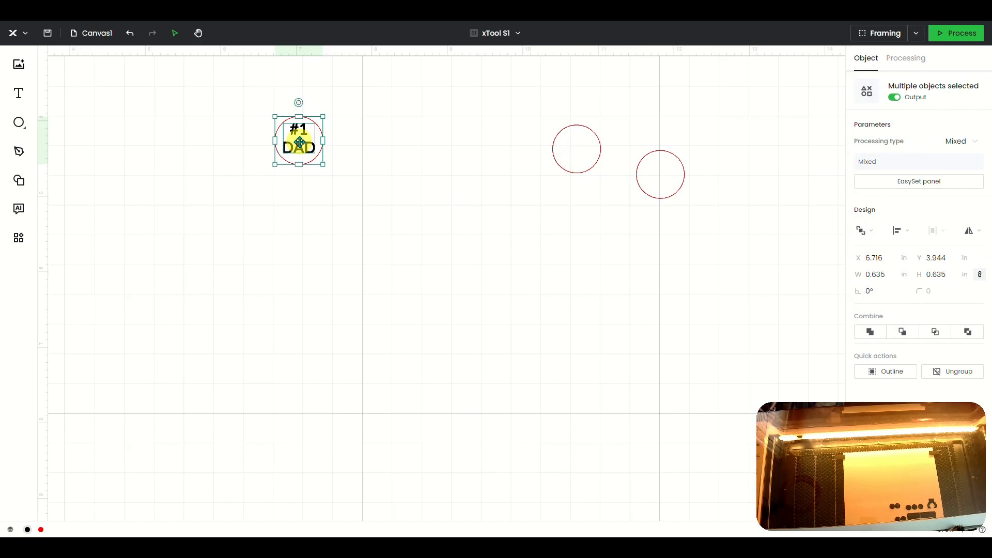
- Duplicate the "#1 DAD" circle group and place the copy beside the original at about X 7.414 in, Y 3.951 in
{"action": "key", "text": "ctrl+d"}
{"action": "left_click_drag", "start_coordinate": [316, 152], "coordinate": [354, 141]}
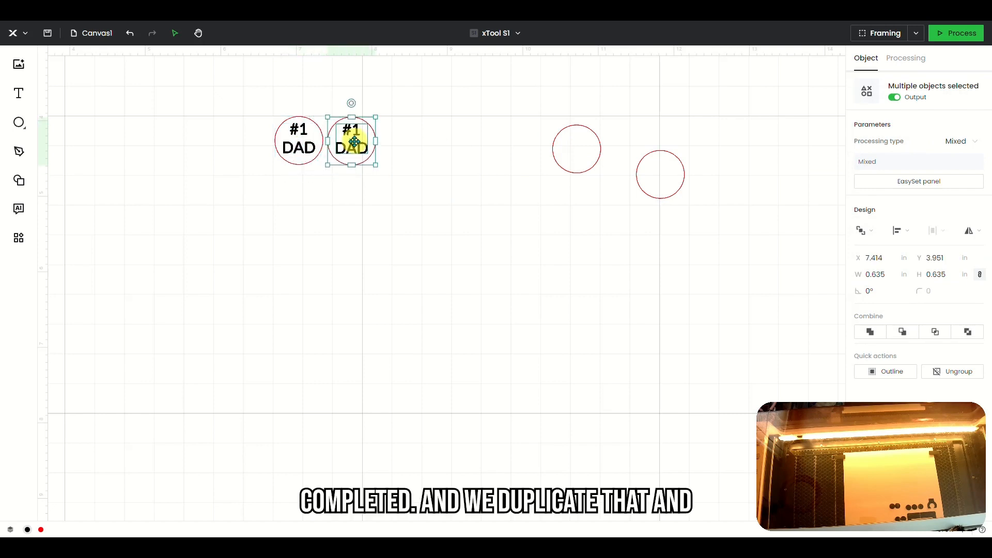
{"action": "left_click", "coordinate": [361, 192]}
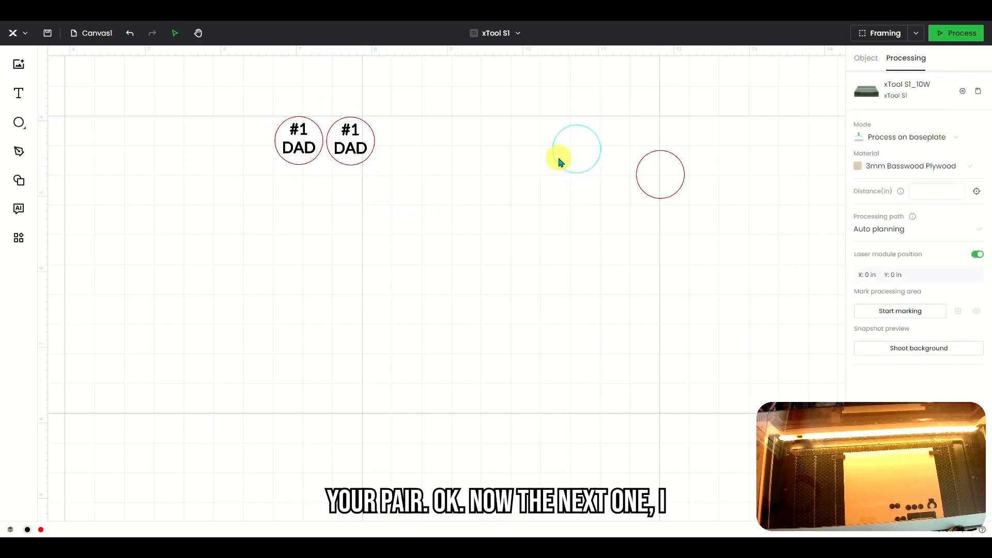
- Move the nearer of the two empty circles to about X 9.293 in, Y 4.713 in
{"action": "left_click_drag", "start_coordinate": [555, 162], "coordinate": [483, 219]}
{"action": "left_click", "coordinate": [595, 234]}
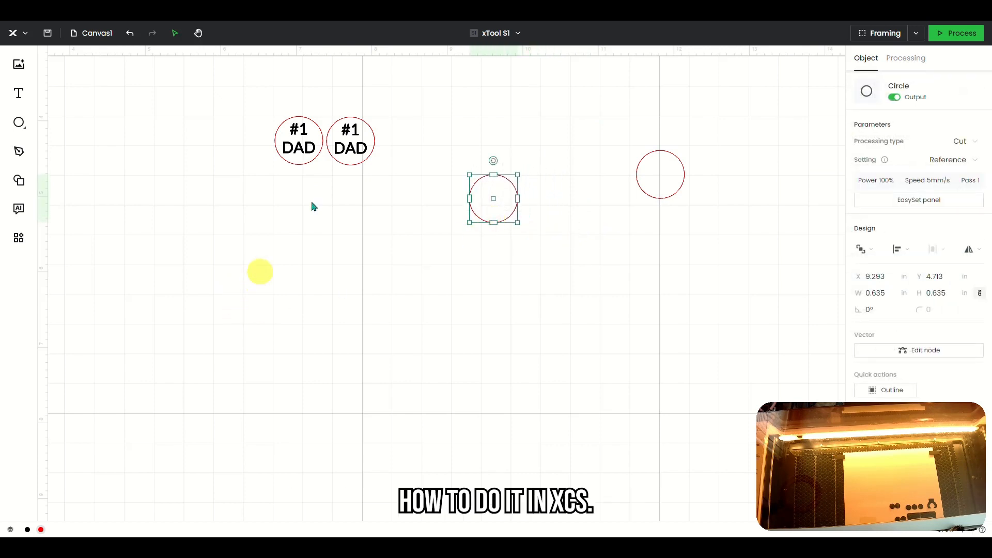
{"action": "left_click", "coordinate": [487, 243]}
{"action": "left_click", "coordinate": [497, 220]}
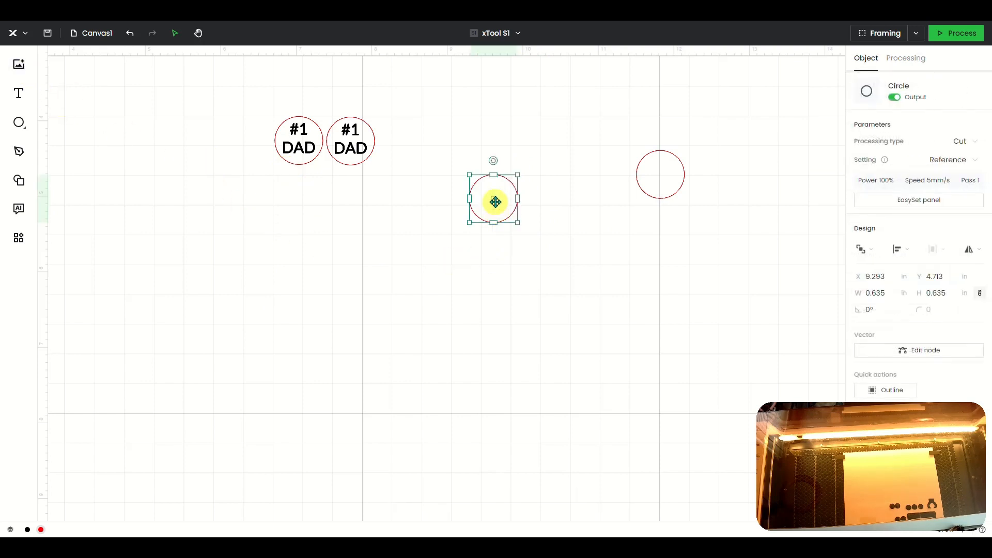
- Import the "mr el" snake drawing from the "Ry stuff" folder and shift it to about X 4.536 in, Y 3.195 in
{"action": "left_click", "coordinate": [26, 64]}
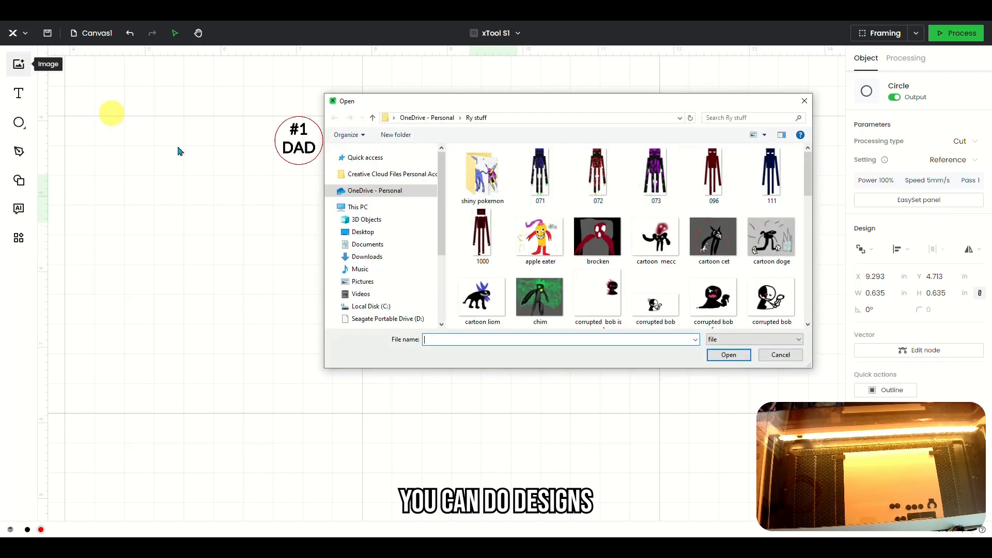
{"action": "left_click_drag", "start_coordinate": [809, 168], "coordinate": [818, 290]}
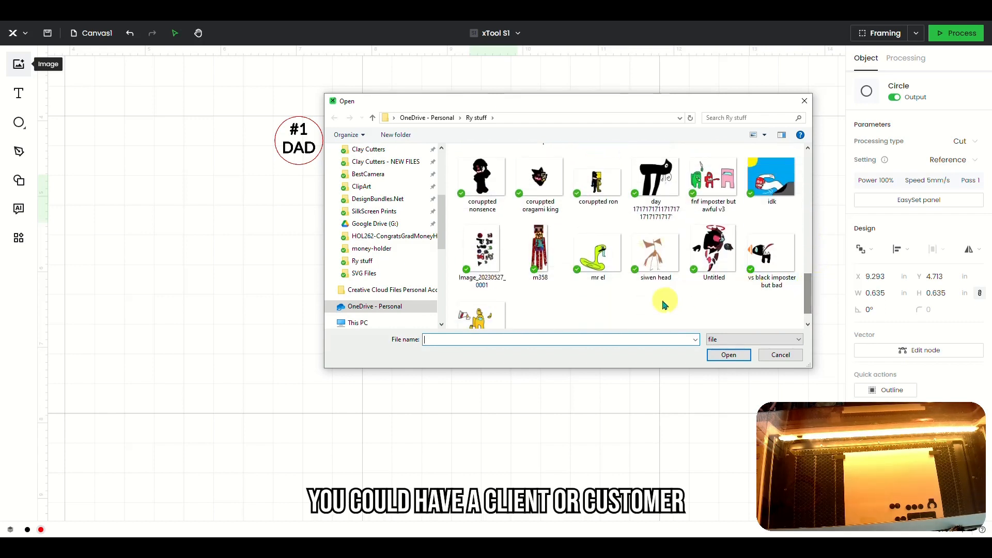
{"action": "double_click", "coordinate": [588, 264]}
{"action": "left_click_drag", "start_coordinate": [112, 164], "coordinate": [437, 401]}
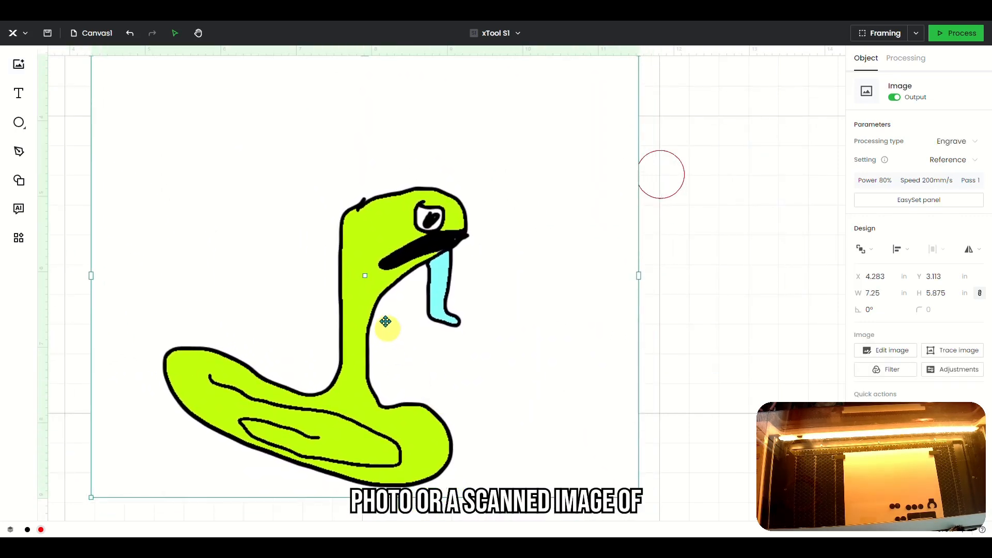
{"action": "right_click", "coordinate": [409, 297]}
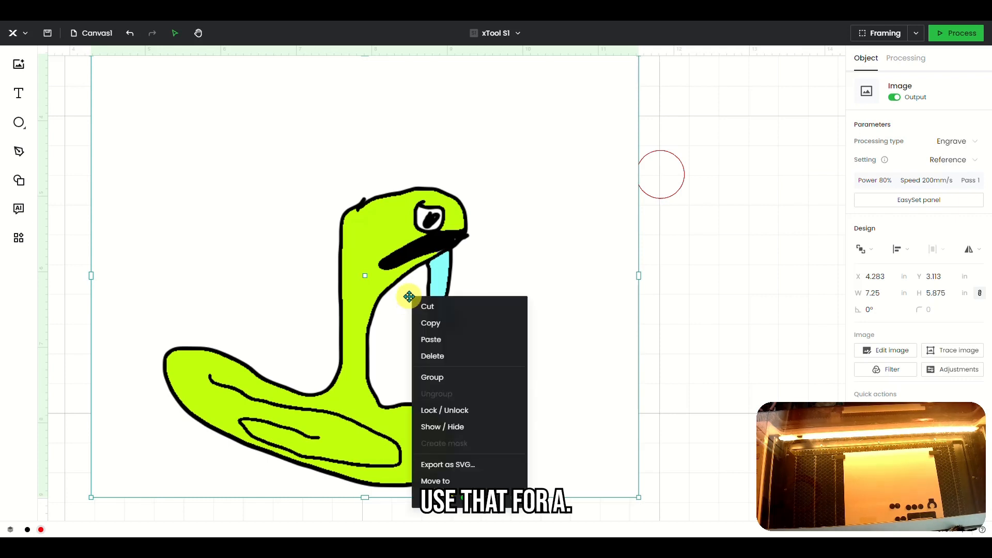
{"action": "left_click", "coordinate": [502, 264]}
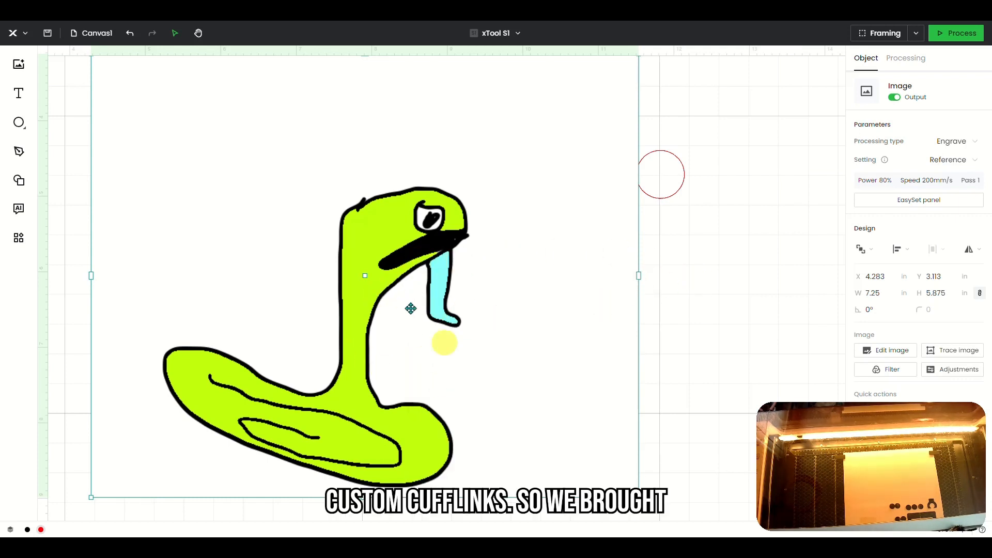
{"action": "left_click_drag", "start_coordinate": [361, 209], "coordinate": [381, 213]}
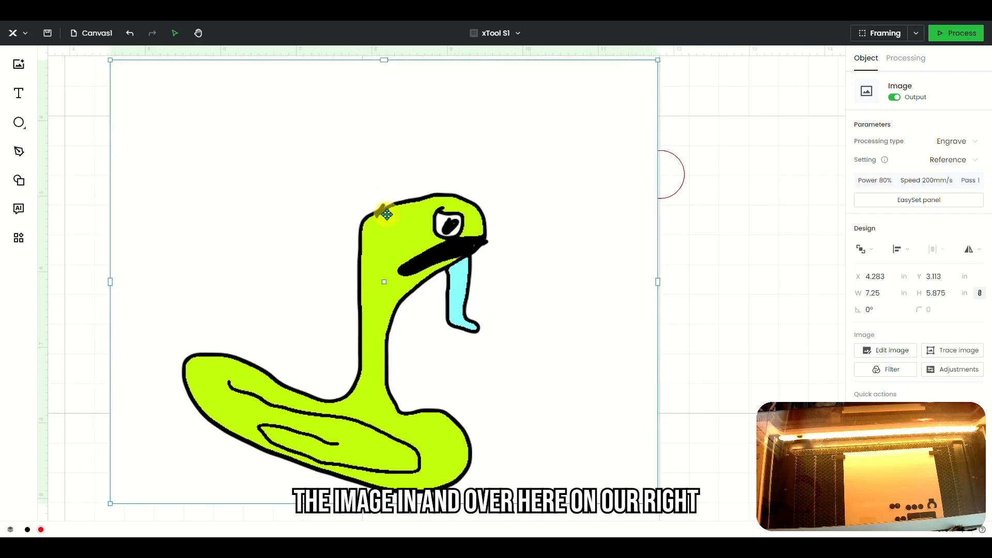
- Trace the snake image with fuzziness threshold 100, denoising 50, smoothness 0.8 and layering by color on, and save the trace
{"action": "left_click", "coordinate": [955, 352]}
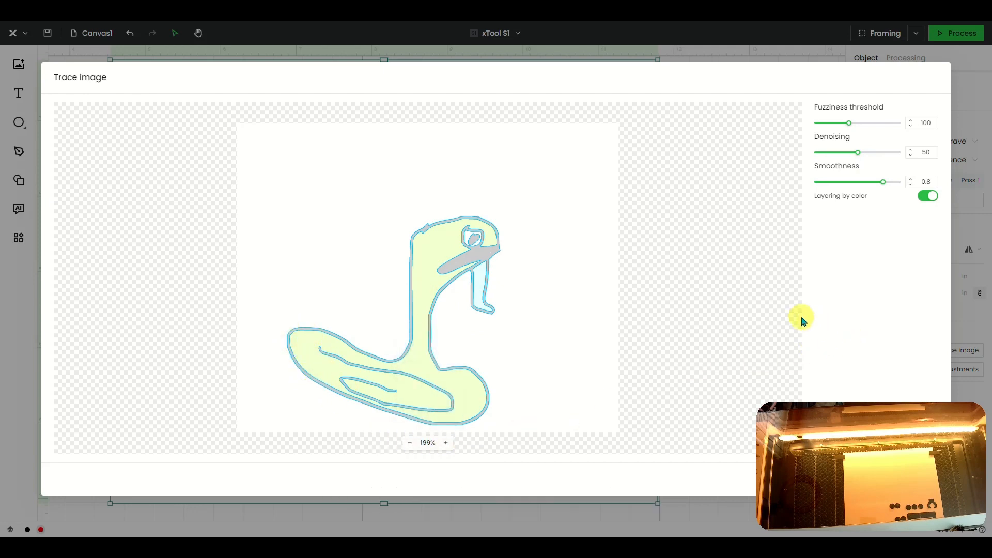
{"action": "left_click_drag", "start_coordinate": [872, 434], "coordinate": [122, 400]}
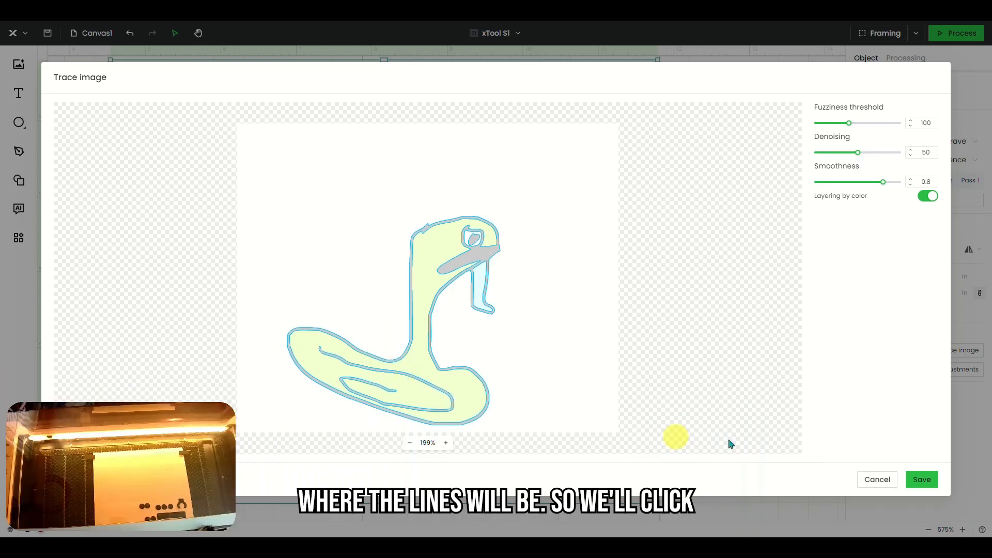
{"action": "left_click", "coordinate": [924, 480]}
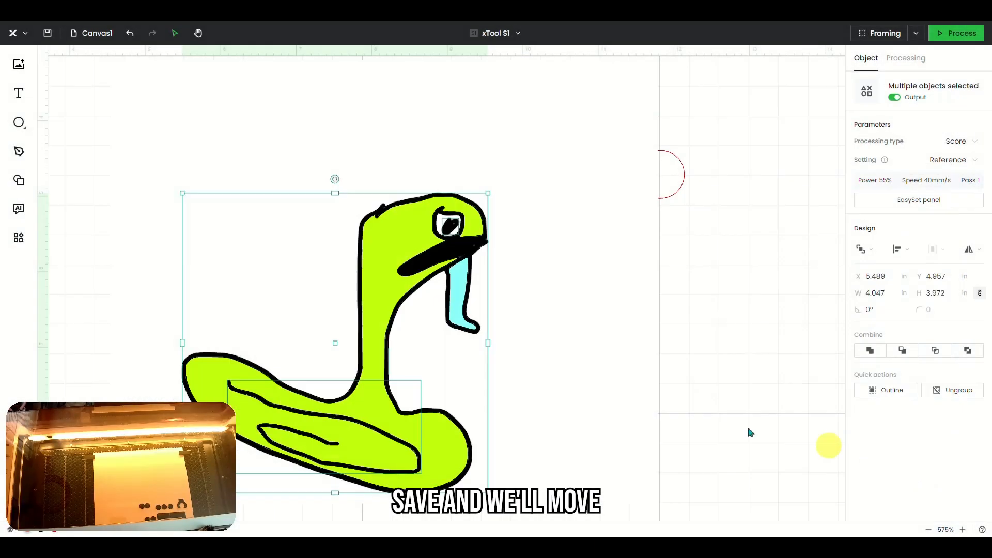
- Separate the traced snake outline from the original image, delete that image, and move the outline to about X 7.713 in, Y 4.903 in
{"action": "mouse_move", "coordinate": [381, 315]}
{"action": "left_mouse_down"}
{"action": "mouse_move", "coordinate": [564, 298]}
{"action": "mouse_move", "coordinate": [697, 304]}
{"action": "left_mouse_up"}
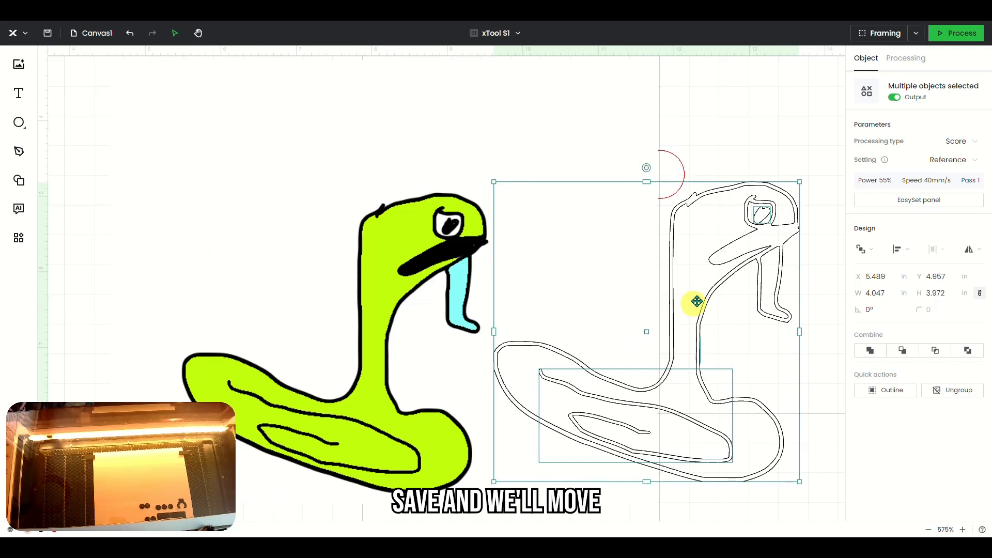
{"action": "left_click", "coordinate": [611, 126]}
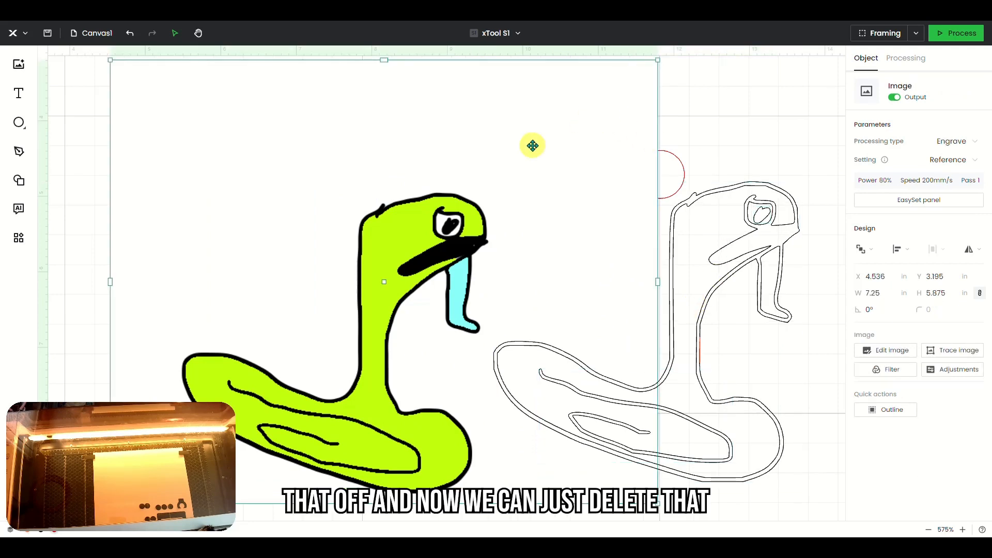
{"action": "key", "text": "Delete"}
{"action": "mouse_move", "coordinate": [678, 215]}
{"action": "left_mouse_down"}
{"action": "mouse_move", "coordinate": [622, 224]}
{"action": "mouse_move", "coordinate": [524, 210]}
{"action": "mouse_move", "coordinate": [530, 218]}
{"action": "left_mouse_up"}
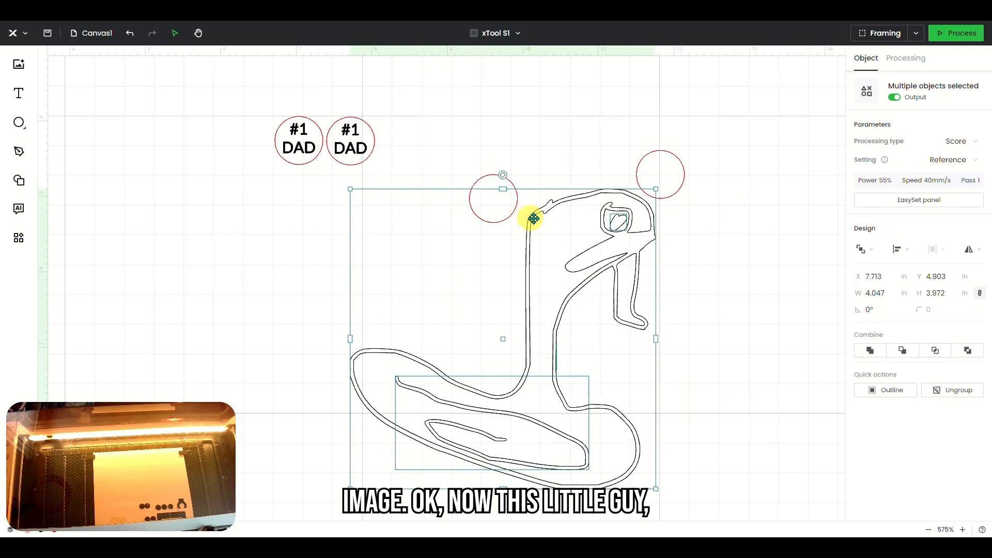
- Set the traced snake's processing type to Engrave and scale it down to fit inside the nearby circle
{"action": "left_click", "coordinate": [974, 144]}
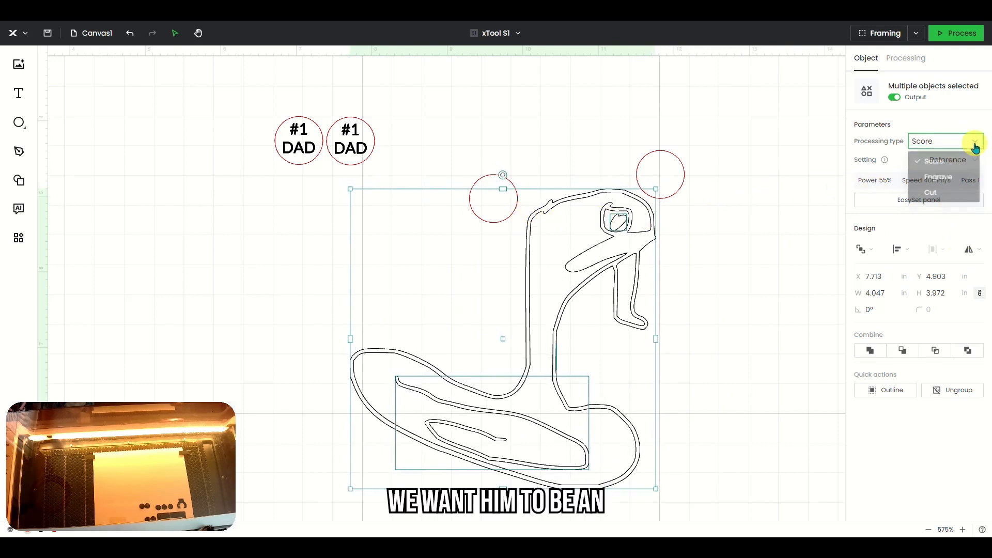
{"action": "left_click", "coordinate": [956, 177]}
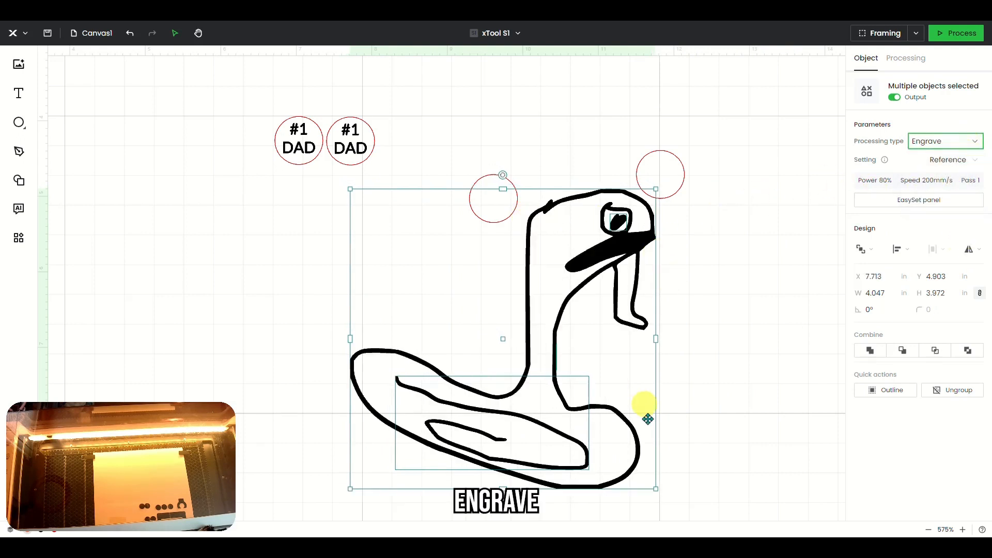
{"action": "mouse_move", "coordinate": [655, 488]}
{"action": "left_mouse_down"}
{"action": "mouse_move", "coordinate": [537, 394]}
{"action": "mouse_move", "coordinate": [368, 230]}
{"action": "mouse_move", "coordinate": [369, 206]}
{"action": "mouse_move", "coordinate": [491, 193]}
{"action": "mouse_move", "coordinate": [507, 219]}
{"action": "mouse_move", "coordinate": [490, 199]}
{"action": "left_mouse_up"}
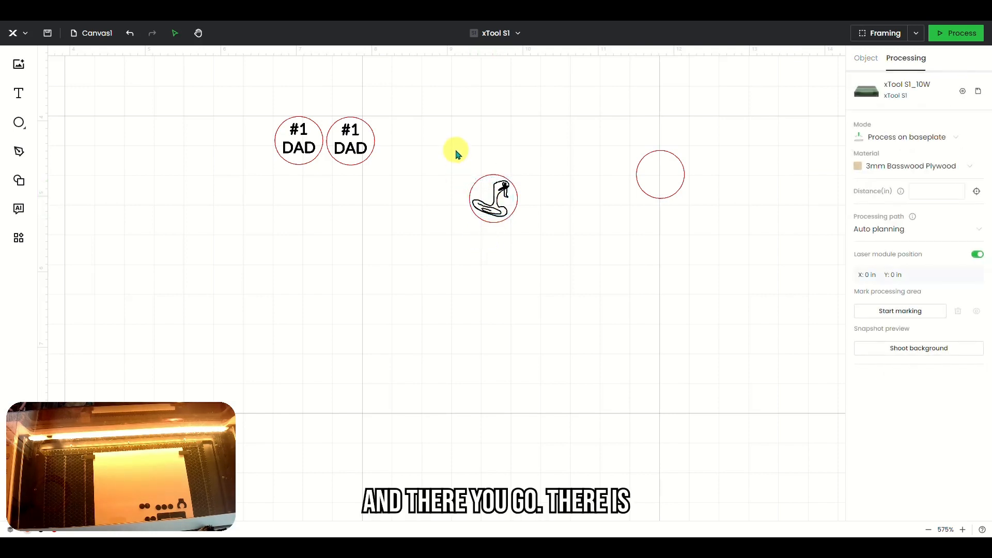
- Group the snake with its surrounding circle and move the group below the first "#1 DAD" circle, at about X 6.707 in, Y 4.672 in
{"action": "left_click_drag", "start_coordinate": [455, 151], "coordinate": [537, 251]}
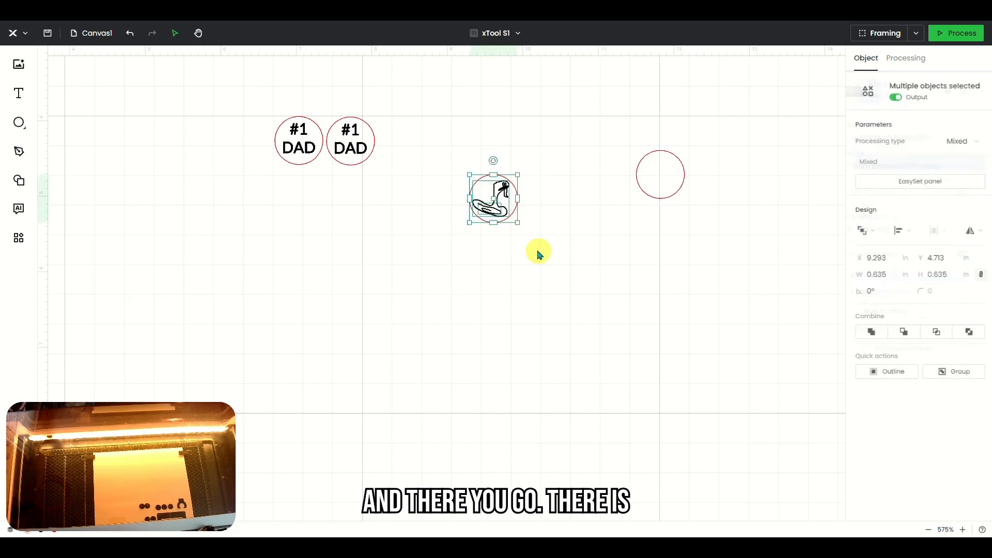
{"action": "left_click", "coordinate": [950, 371]}
{"action": "left_click_drag", "start_coordinate": [494, 198], "coordinate": [298, 195]}
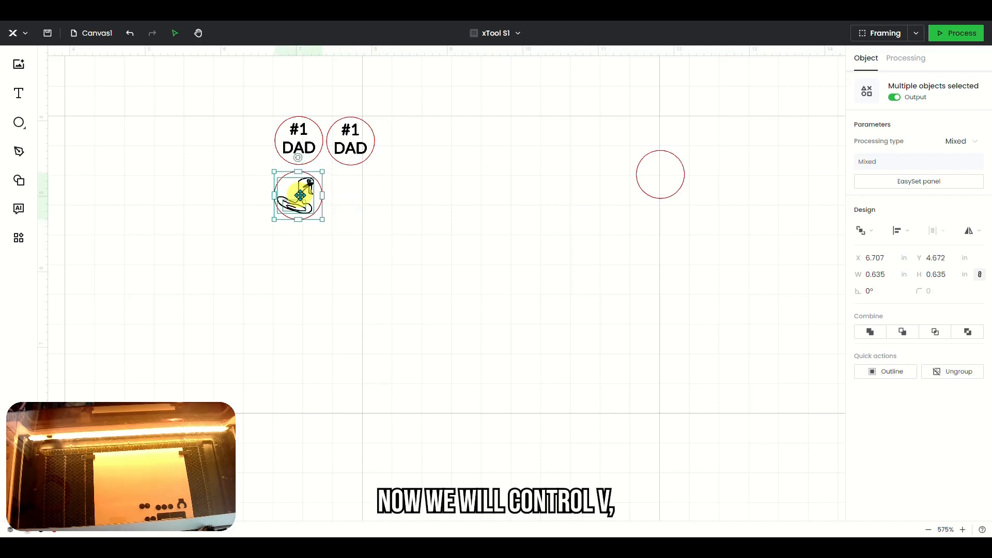
- Paste a copy of the snake circle group beside it at about X 7.405 in, Y 4.679 in and reflect the copy horizontally
{"action": "key", "text": "ctrl+v"}
{"action": "left_click_drag", "start_coordinate": [309, 200], "coordinate": [353, 196]}
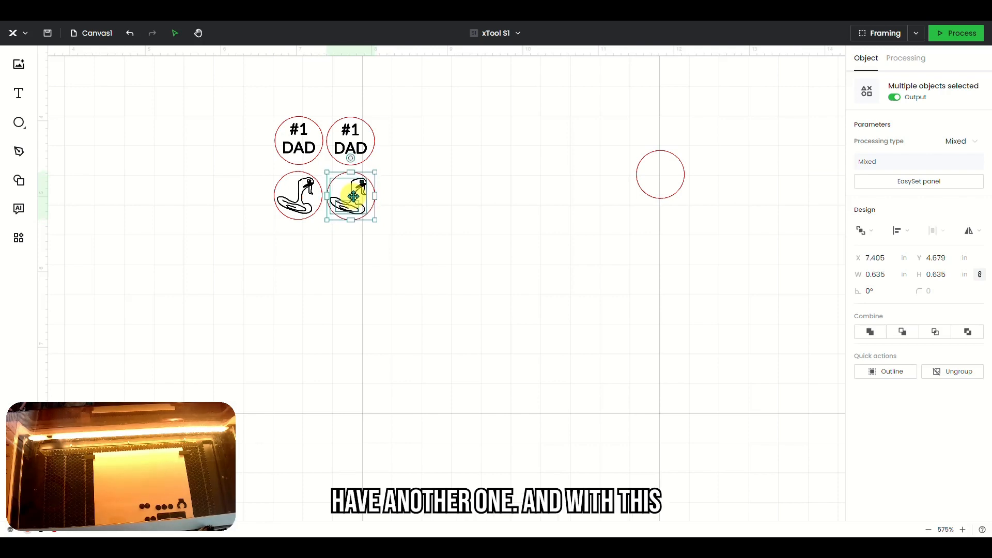
{"action": "right_click", "coordinate": [347, 198]}
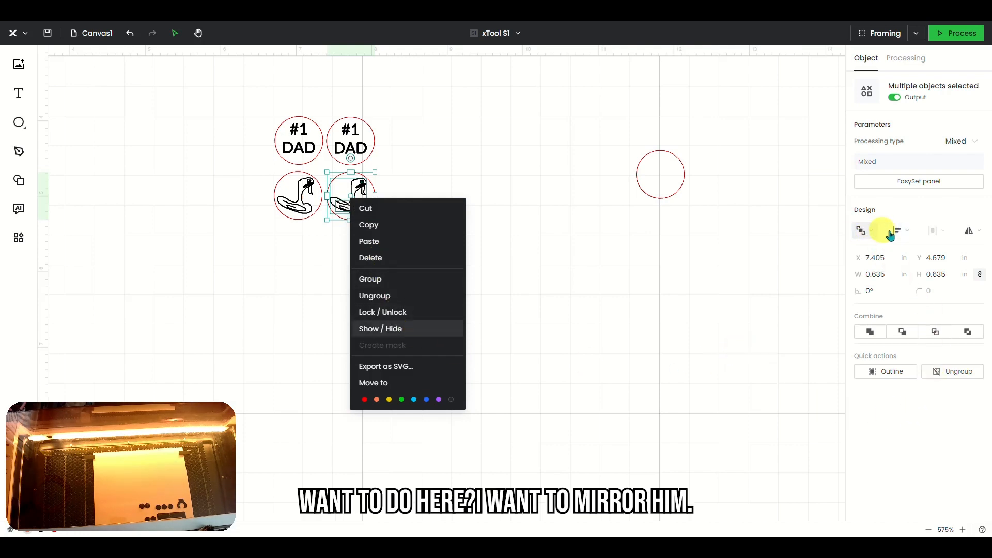
{"action": "left_click", "coordinate": [979, 235]}
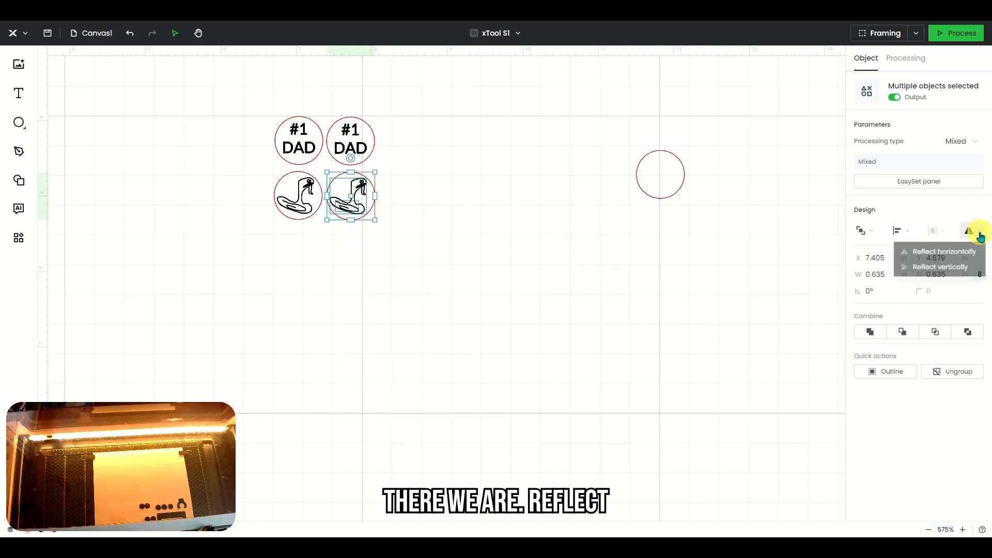
{"action": "left_click", "coordinate": [945, 251]}
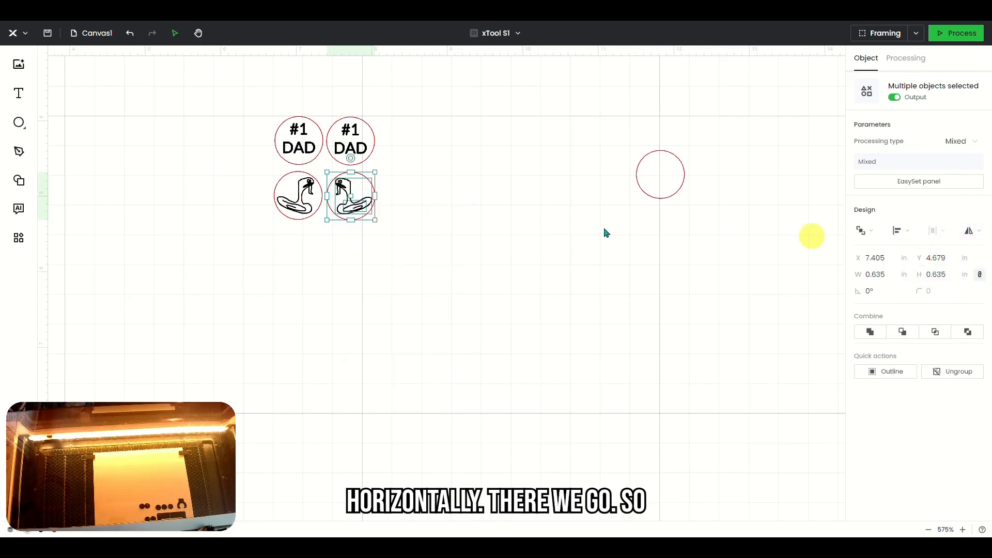
{"action": "left_click", "coordinate": [356, 227]}
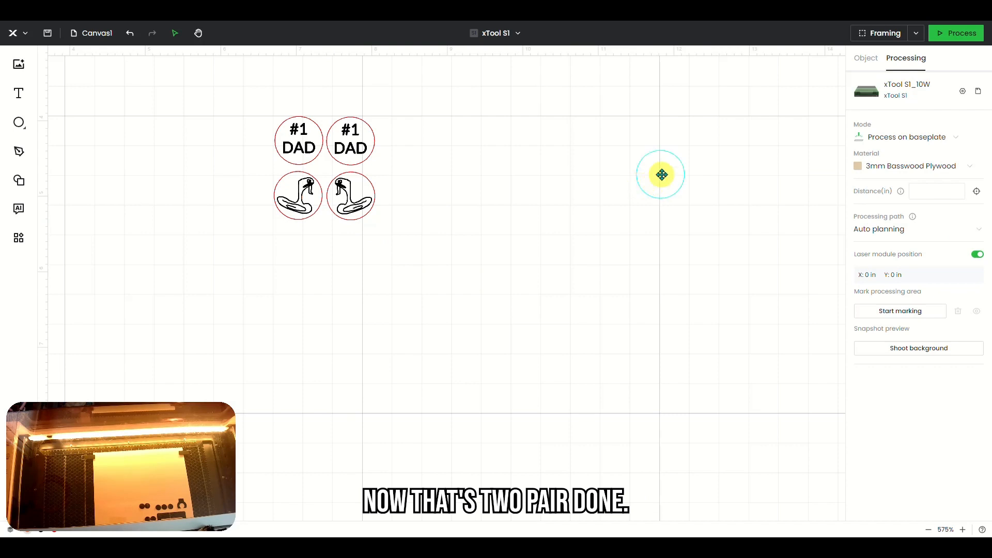
- Move the remaining empty circle to about X 9.697 in, Y 4.735 in
{"action": "left_click_drag", "start_coordinate": [661, 175], "coordinate": [525, 205]}
{"action": "left_click", "coordinate": [538, 258]}
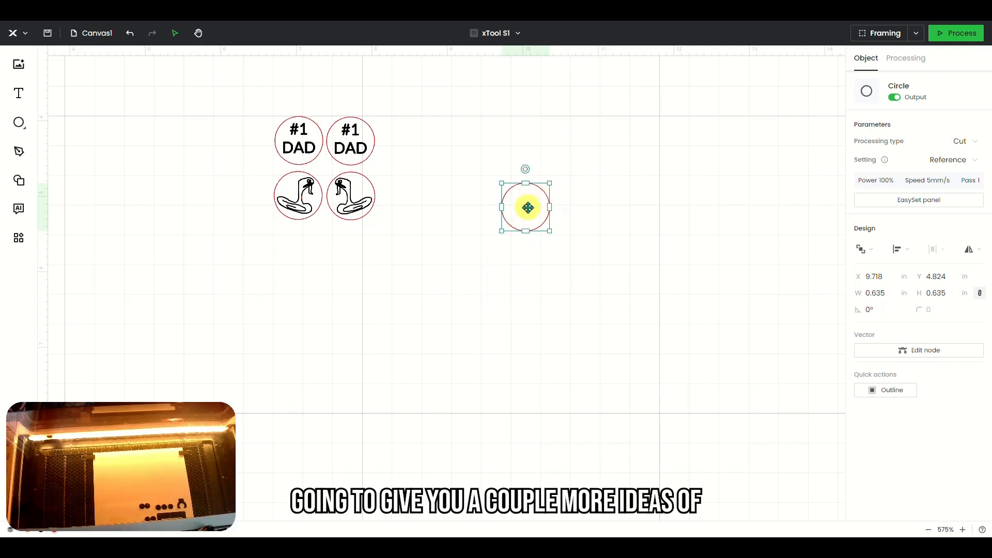
{"action": "left_click_drag", "start_coordinate": [526, 206], "coordinate": [525, 199]}
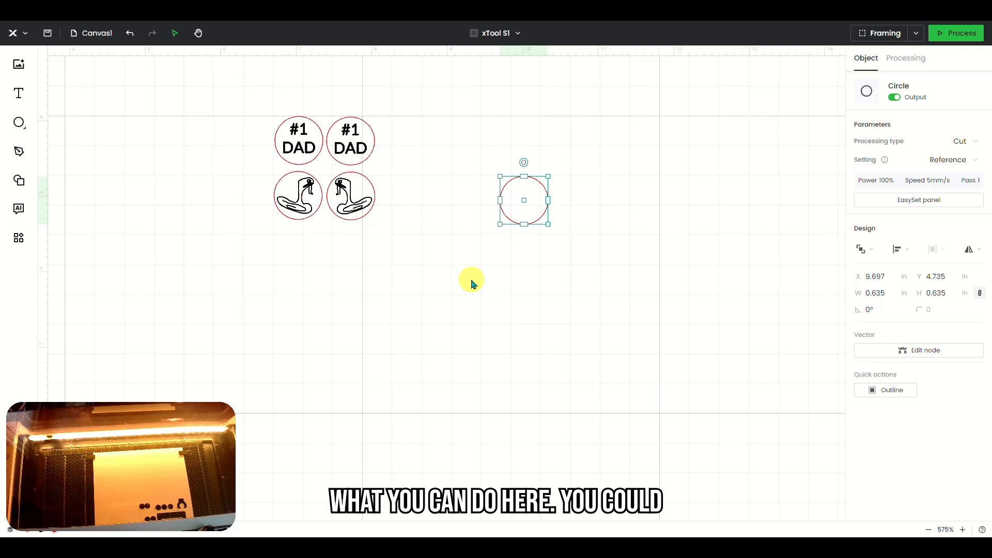
- Add the child's birth date as a hyphenated six-digit line of text, about 4.094 in wide, below the empty circle
{"action": "left_click", "coordinate": [19, 94]}
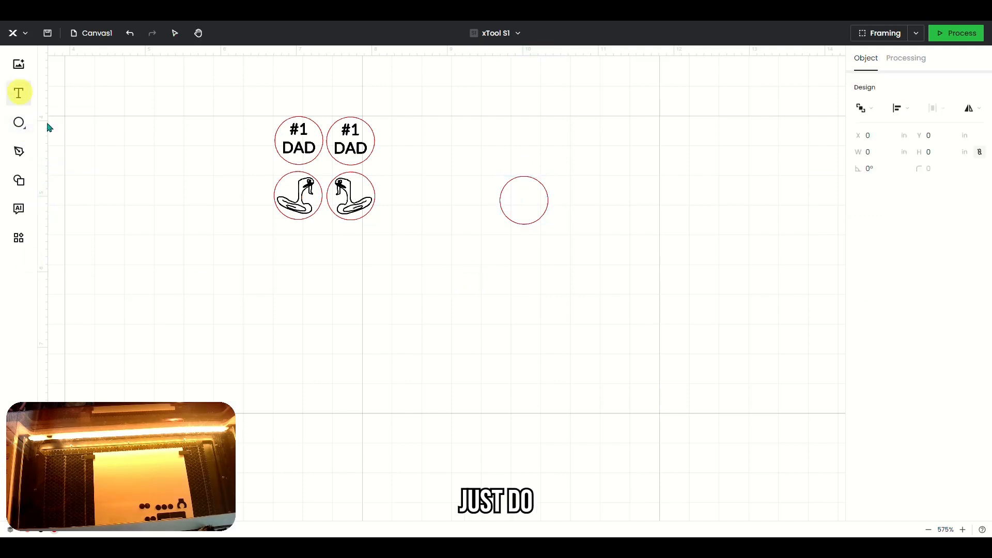
{"action": "left_click", "coordinate": [437, 321]}
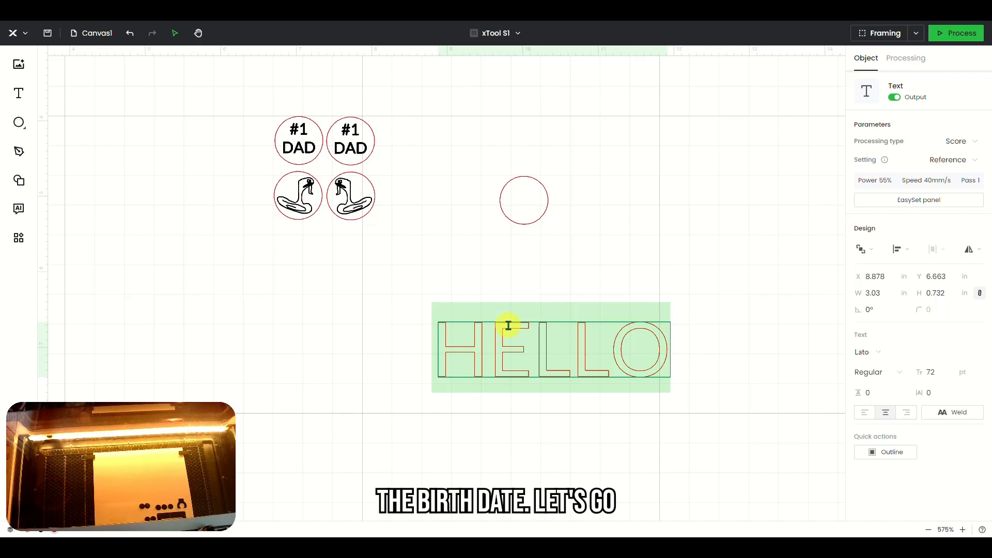
{"action": "type", "text": "1"}
{"action": "key", "text": "BackSpace"}
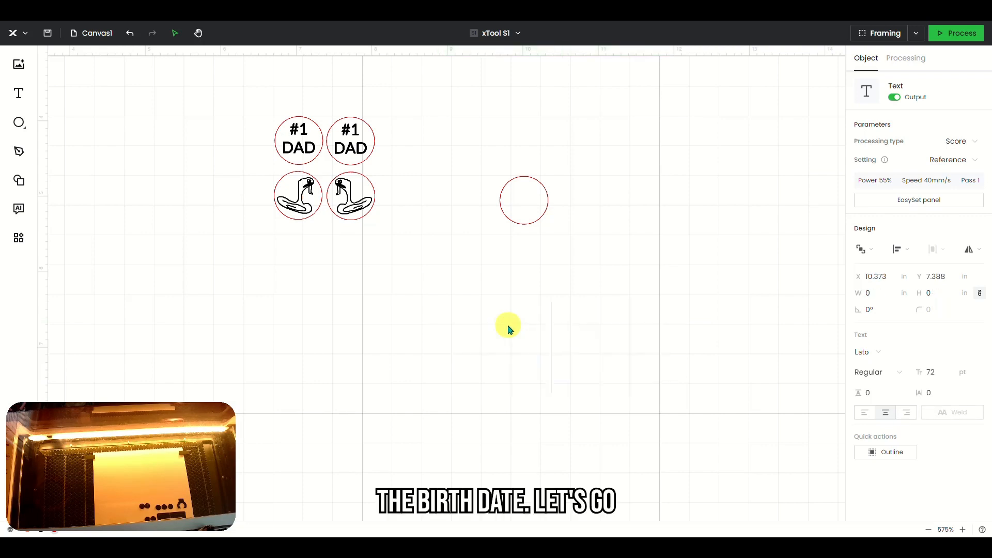
{"action": "type", "text": "01-"}
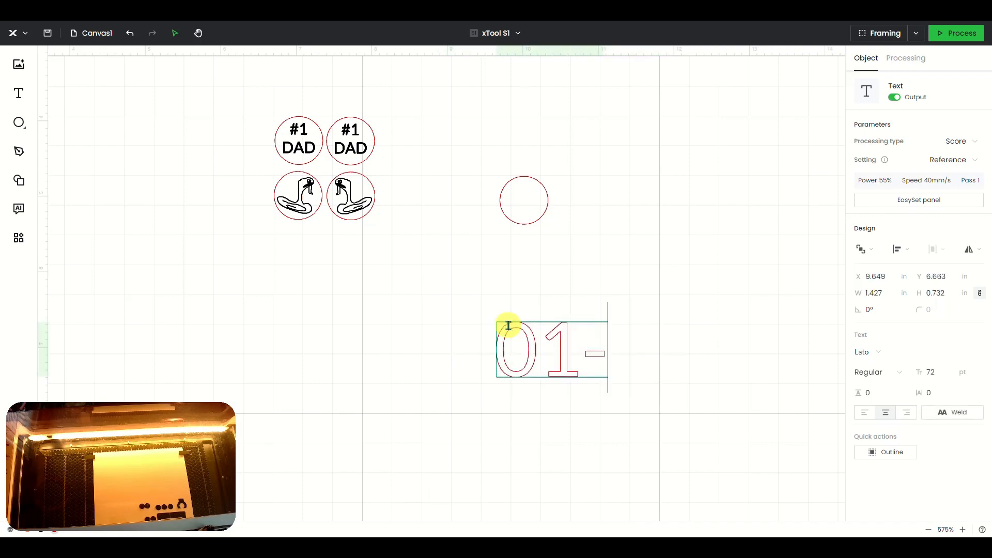
{"action": "type", "text": "08"}
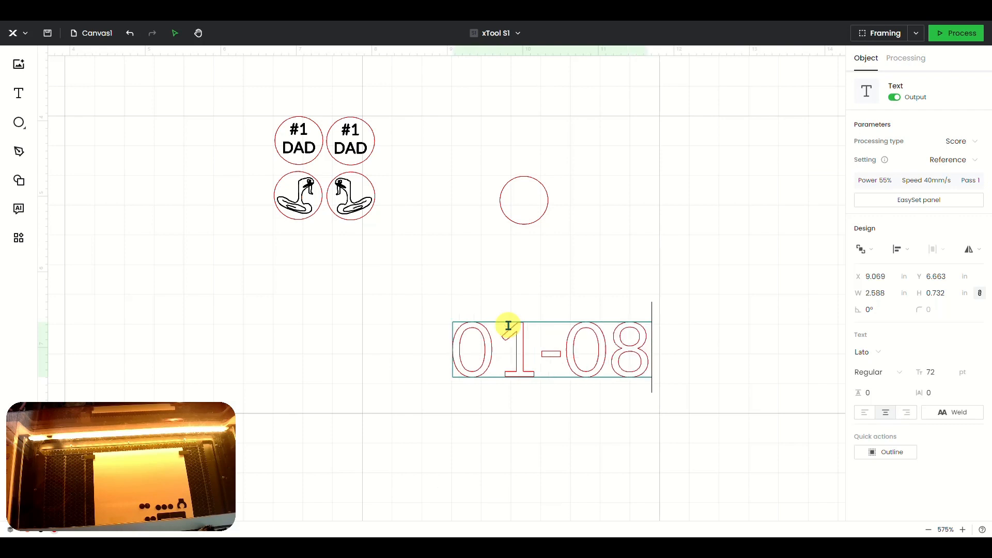
{"action": "key", "text": "BackSpace"}
{"action": "type", "text": "9-12"}
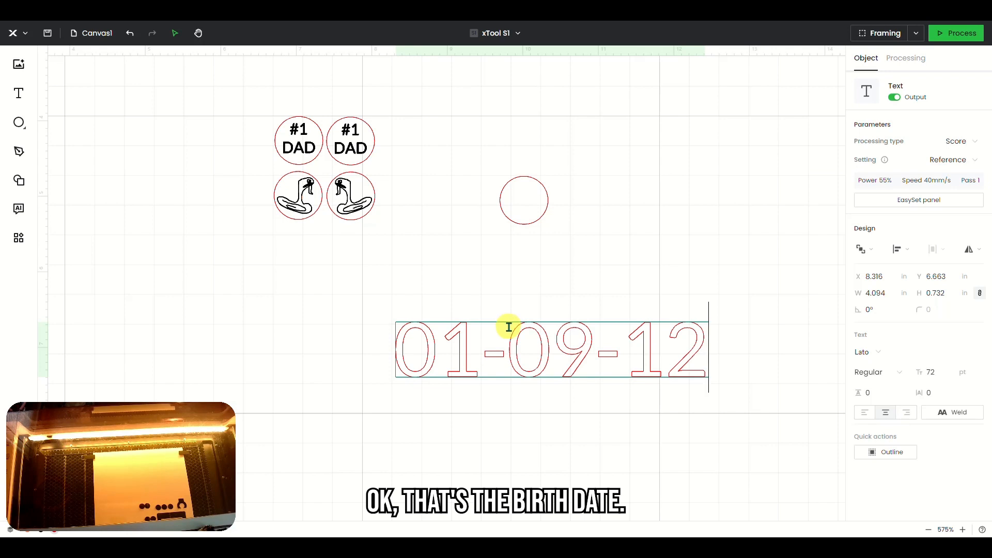
{"action": "left_click", "coordinate": [536, 453]}
{"action": "left_click", "coordinate": [540, 453]}
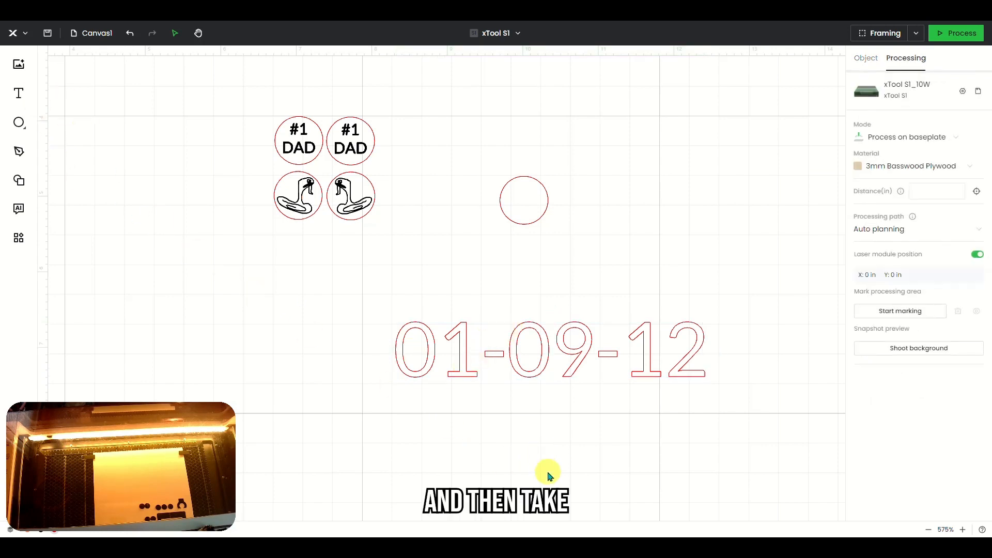
- Set the birth date text's processing type to Engrave and its color to black
{"action": "left_click", "coordinate": [577, 368]}
{"action": "left_click", "coordinate": [967, 141]}
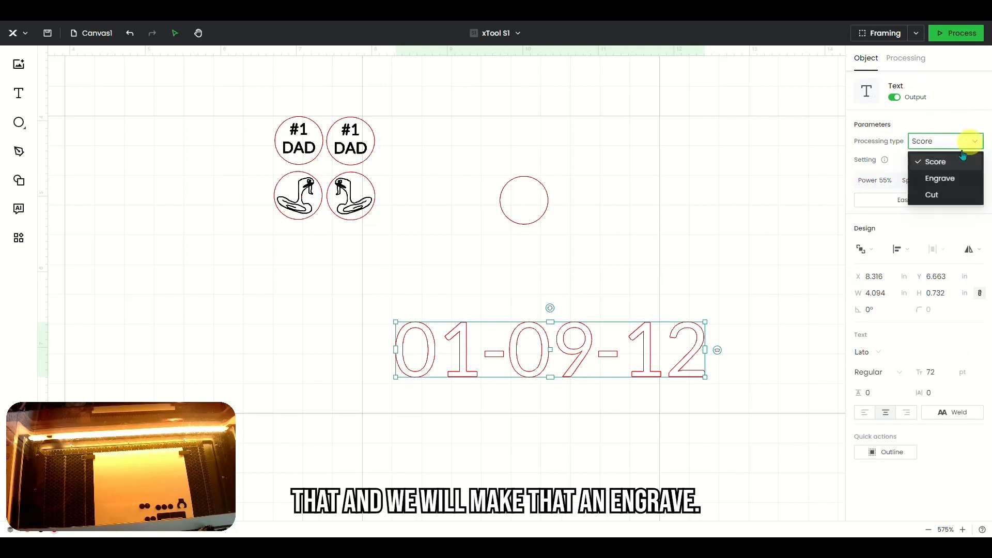
{"action": "left_click", "coordinate": [939, 179]}
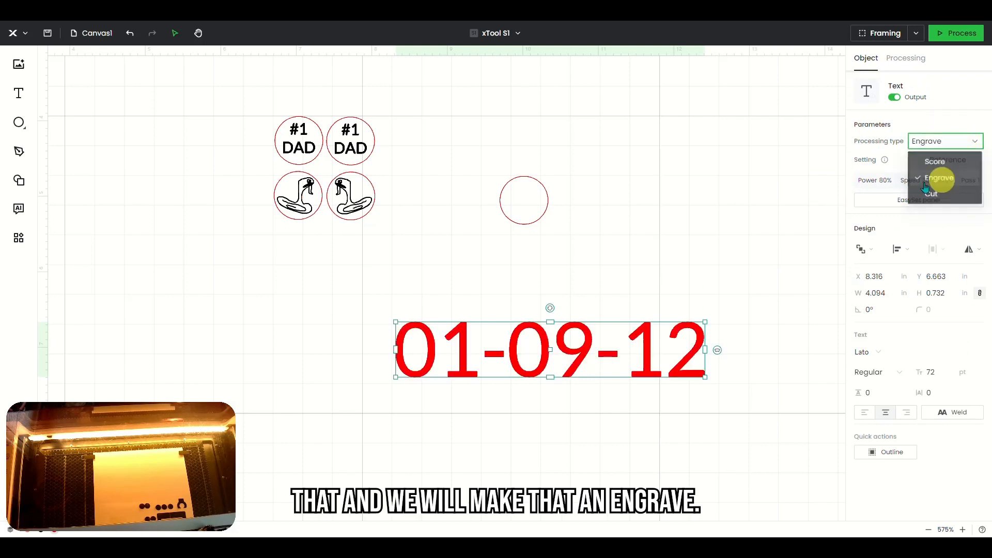
{"action": "right_click", "coordinate": [577, 351]}
{"action": "left_click", "coordinate": [687, 452]}
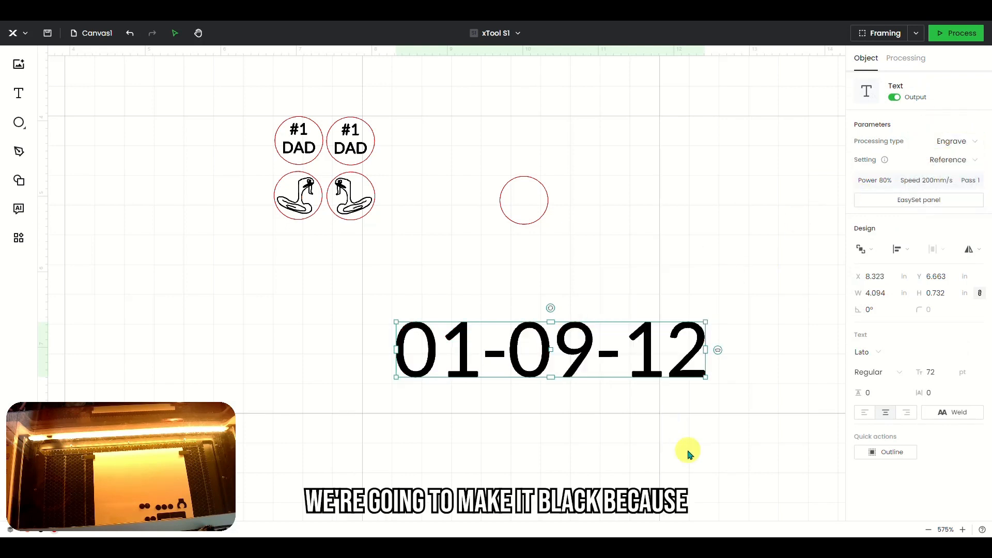
- Shrink the birth date text to about 0.541 in wide and curve it along the inside of the empty circle's upper edge
{"action": "left_click_drag", "start_coordinate": [705, 377], "coordinate": [525, 188]}
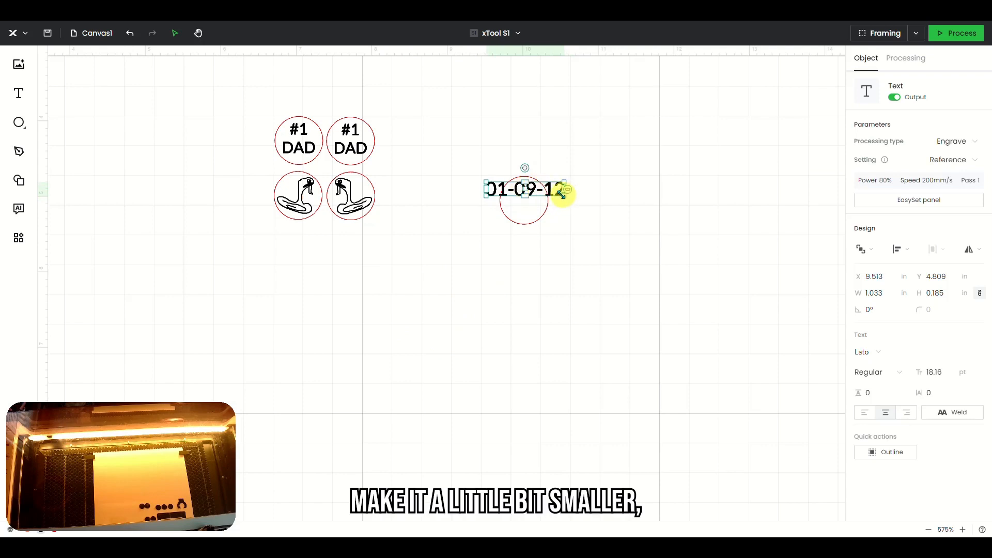
{"action": "left_click_drag", "start_coordinate": [563, 192], "coordinate": [525, 188]}
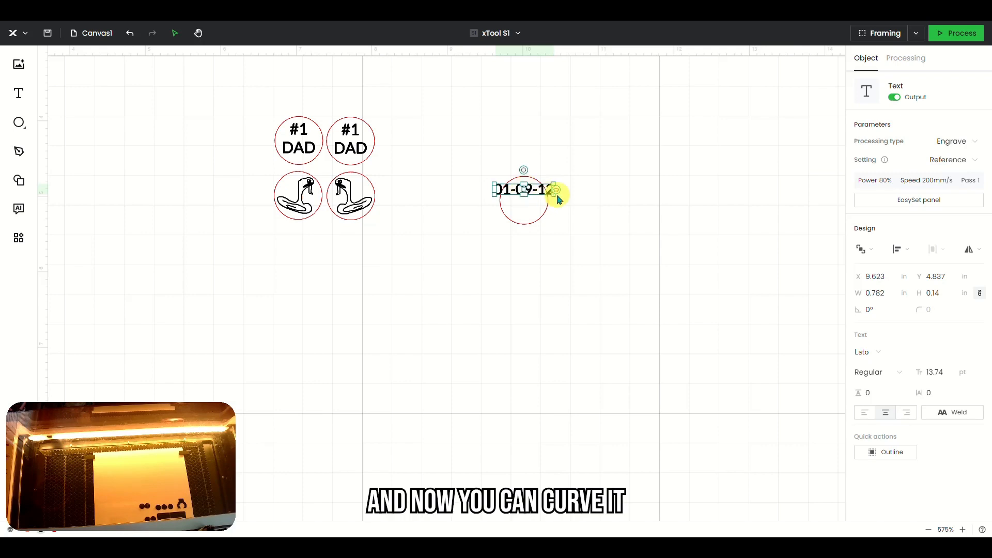
{"action": "left_click_drag", "start_coordinate": [557, 195], "coordinate": [524, 195]}
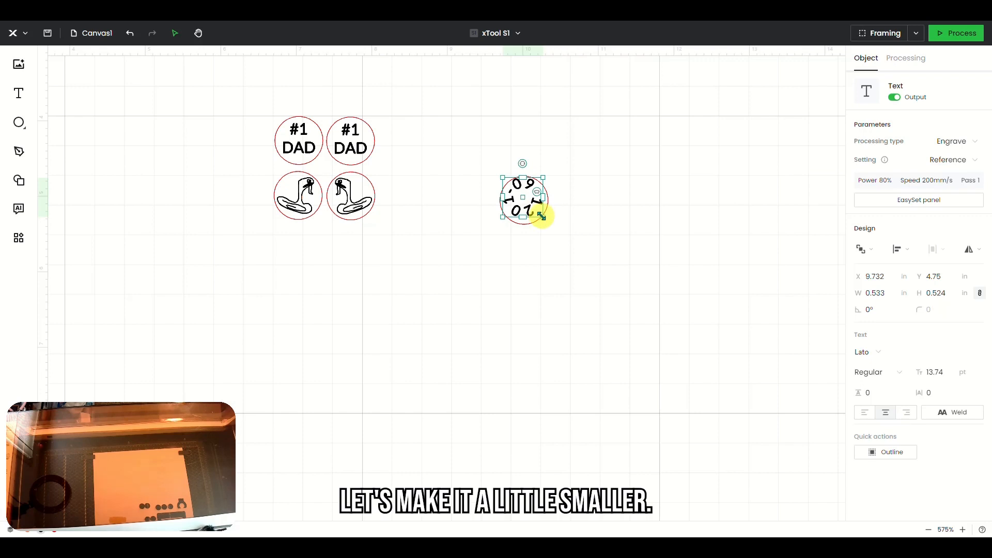
{"action": "left_click_drag", "start_coordinate": [540, 215], "coordinate": [527, 192]}
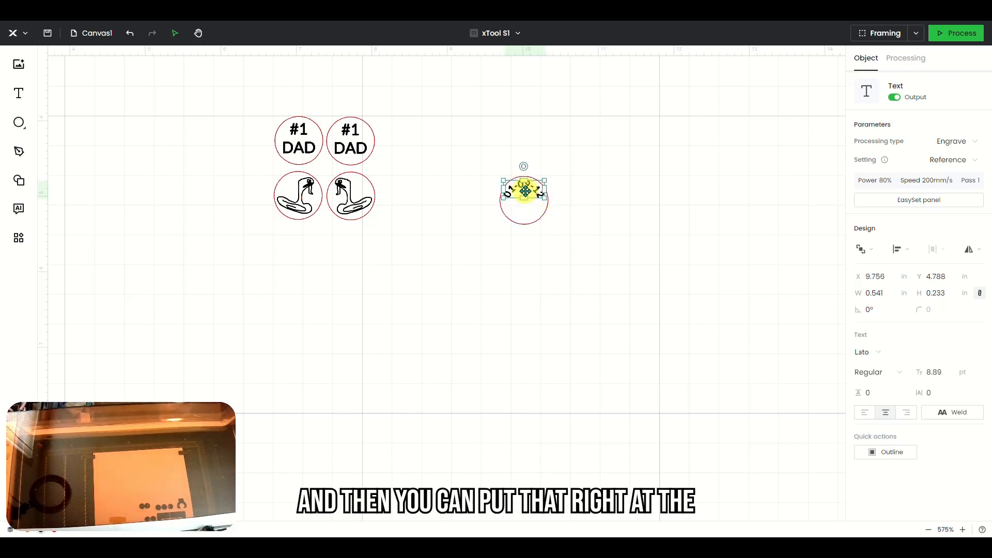
{"action": "left_click", "coordinate": [574, 228]}
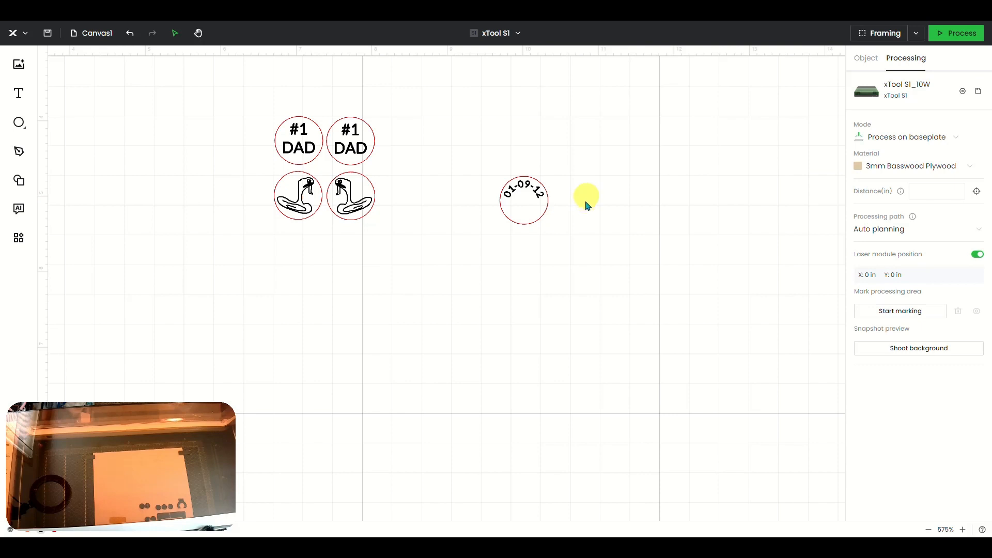
- Add the child's three initials as text below the circle and correct the last digit of the curved birth date
{"action": "left_click", "coordinate": [19, 94]}
{"action": "left_click", "coordinate": [558, 321]}
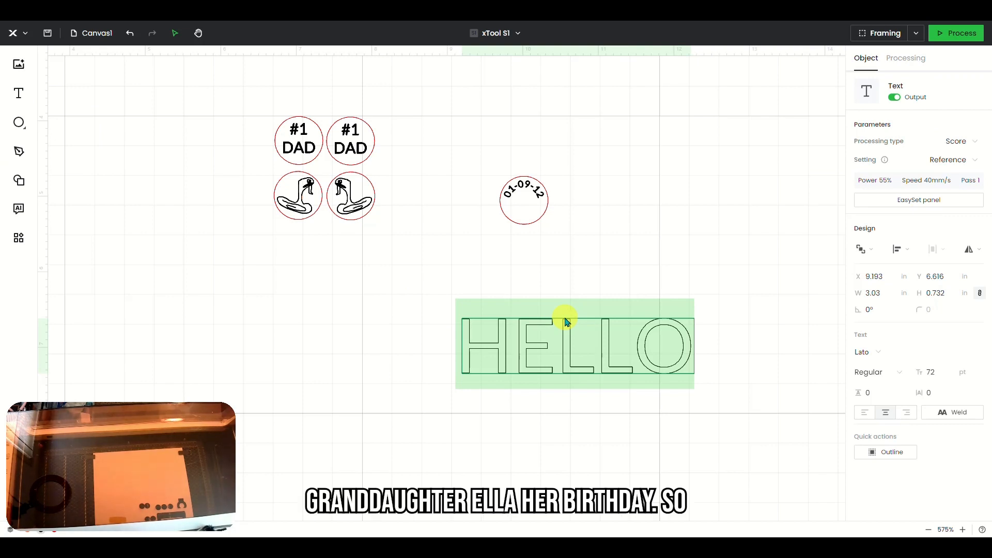
{"action": "type", "text": "EMM"}
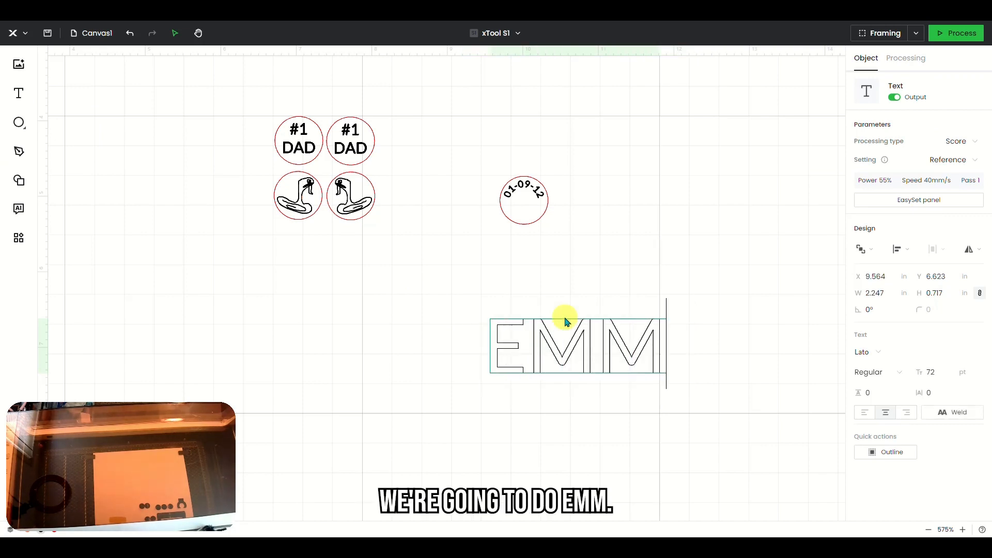
{"action": "left_click", "coordinate": [540, 199]}
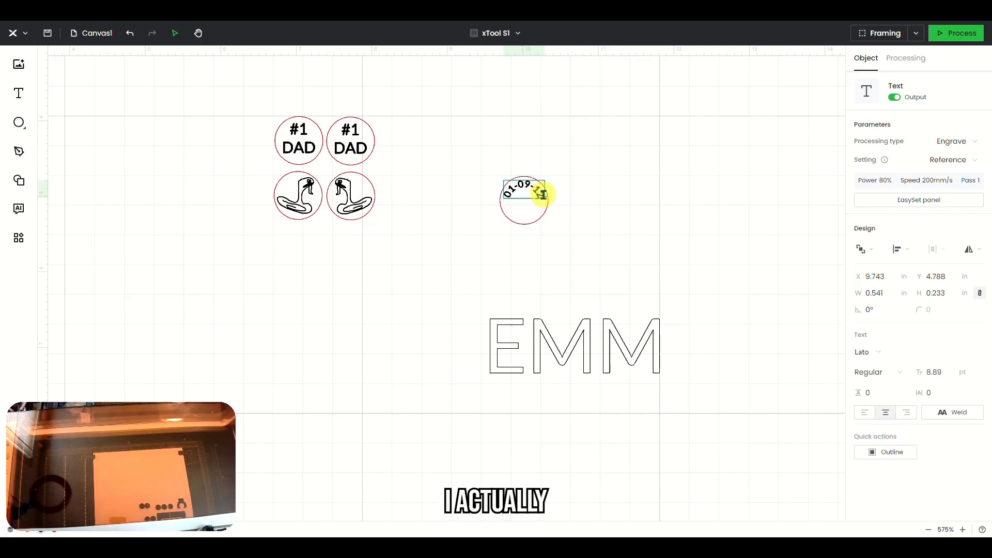
{"action": "type", "text": "3"}
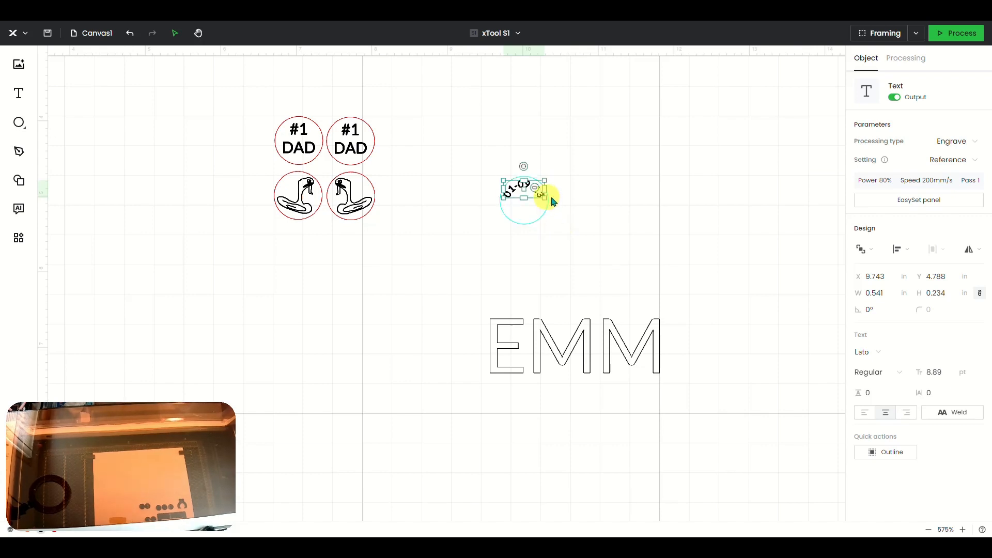
- Fit the initials inside the circle below the curved date as small black text with the Engrave processing type
{"action": "left_click", "coordinate": [554, 348]}
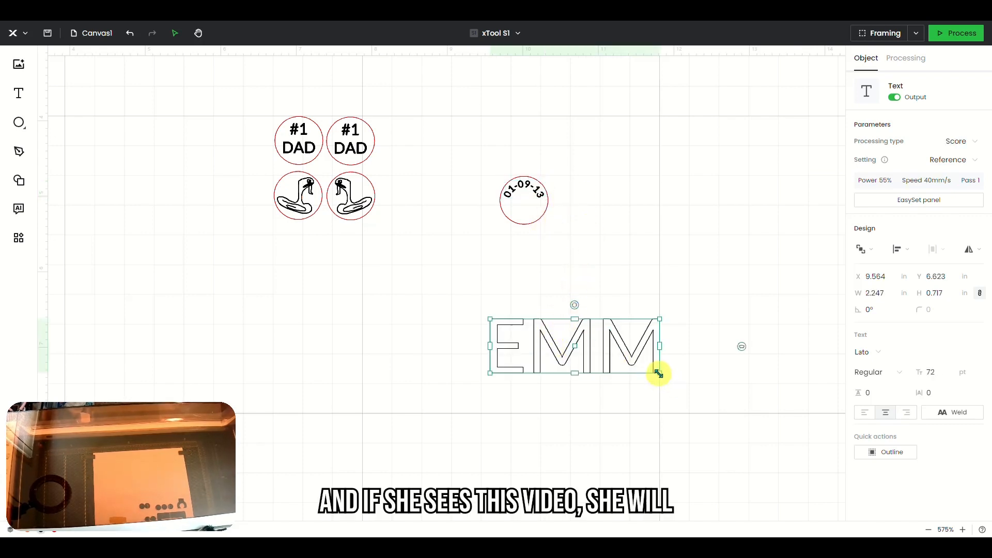
{"action": "left_click_drag", "start_coordinate": [659, 374], "coordinate": [521, 210]}
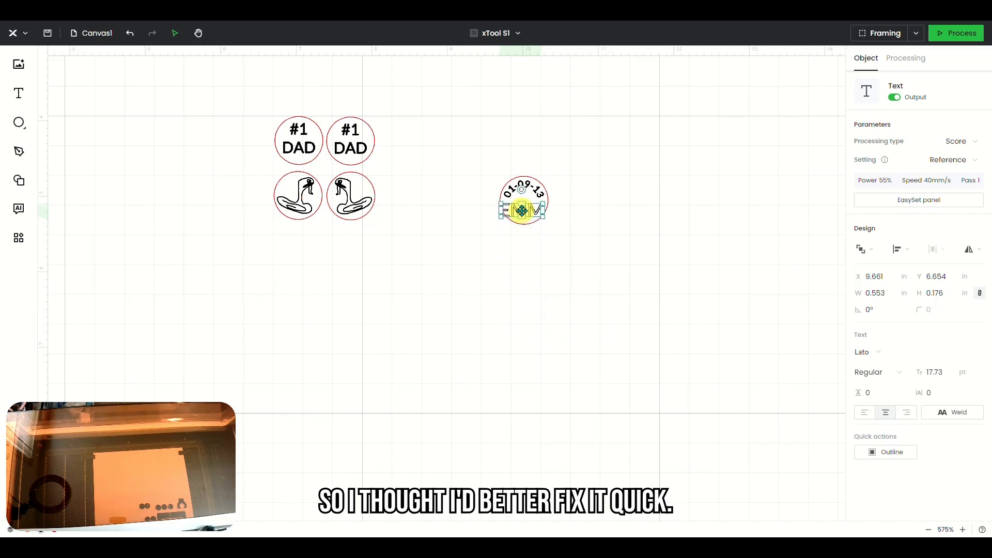
{"action": "right_click", "coordinate": [523, 209]}
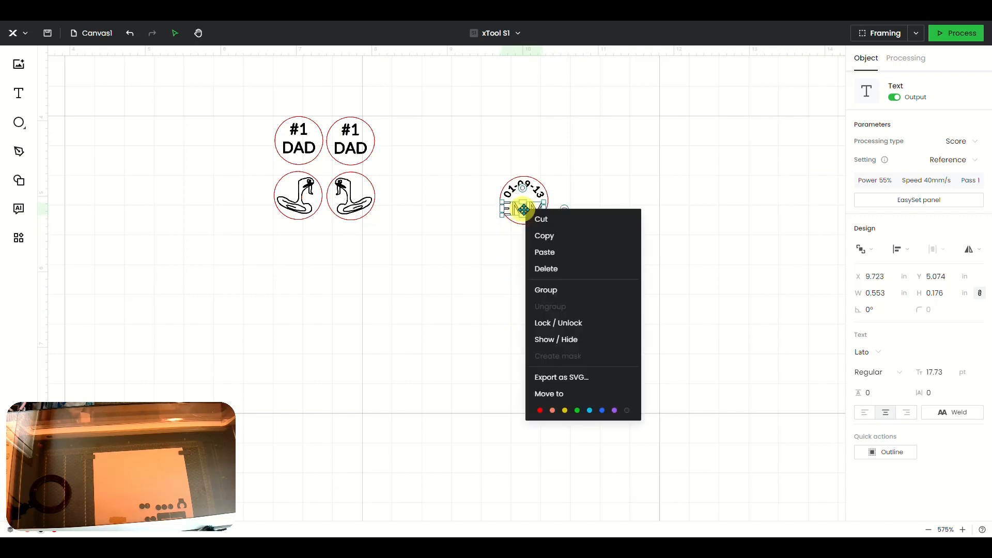
{"action": "left_click", "coordinate": [622, 408]}
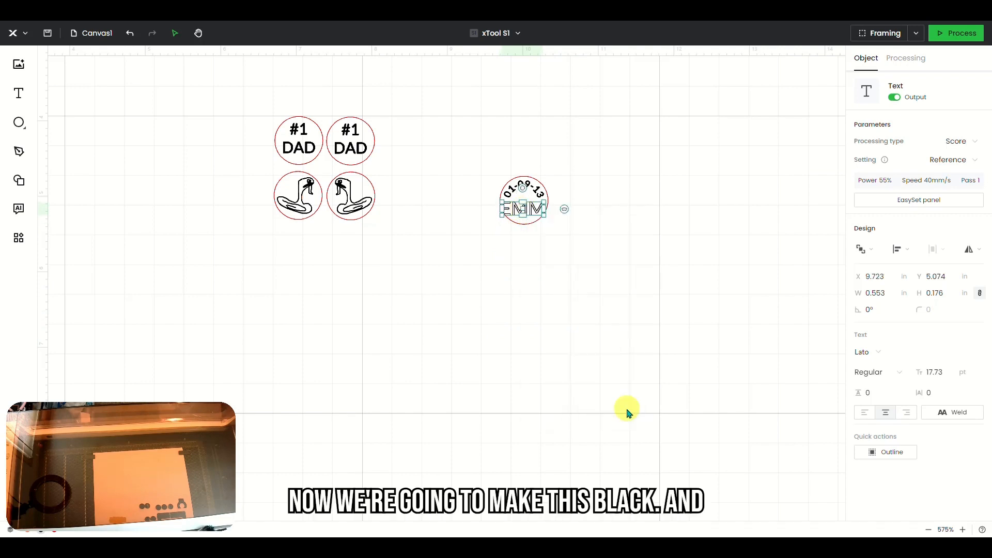
{"action": "left_click", "coordinate": [959, 141]}
{"action": "left_click", "coordinate": [937, 164]}
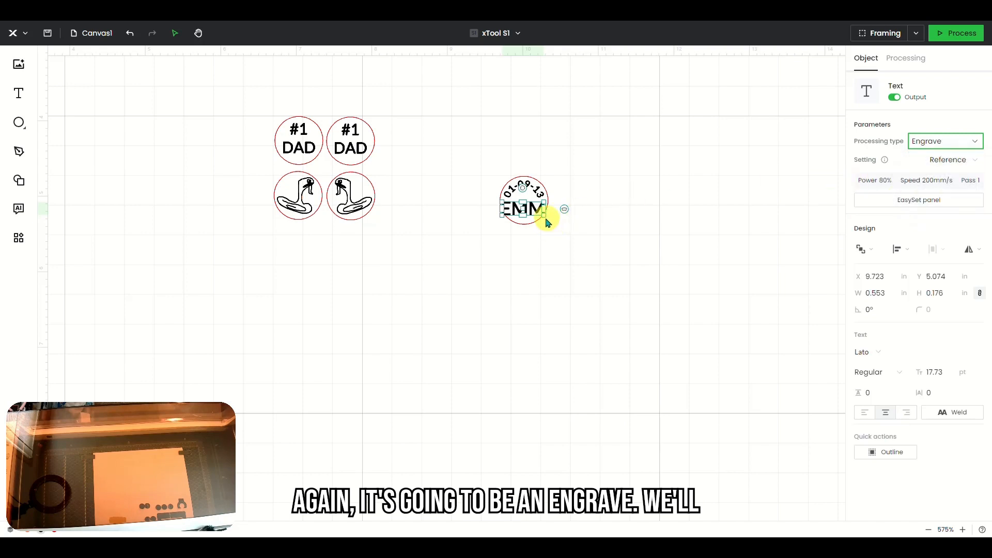
{"action": "mouse_move", "coordinate": [544, 212]}
{"action": "left_mouse_down"}
{"action": "mouse_move", "coordinate": [517, 206]}
{"action": "mouse_move", "coordinate": [526, 211]}
{"action": "left_mouse_up"}
{"action": "left_click", "coordinate": [560, 270]}
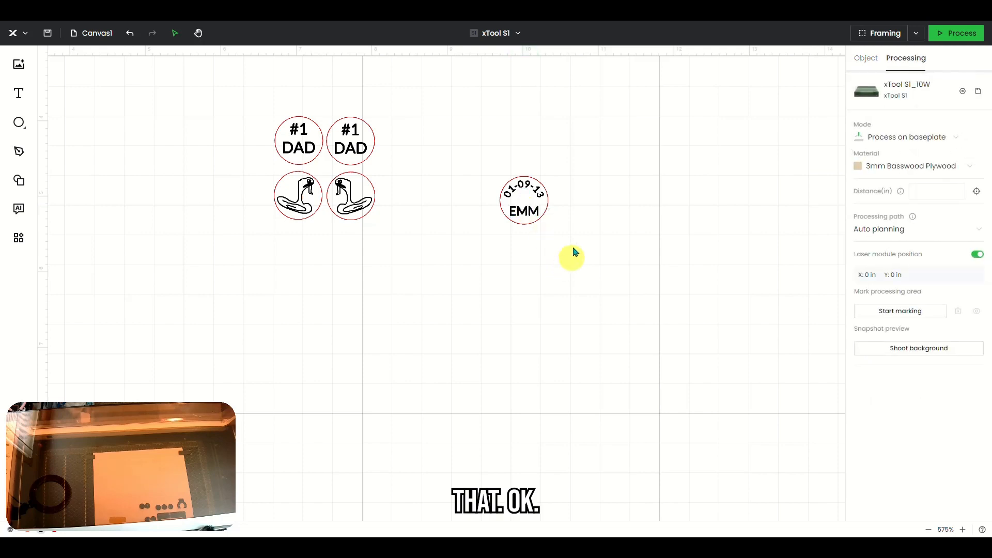
- Insert a heart from the basic shapes and shrink it to about 0.188 in wide beside the date circle
{"action": "scroll", "coordinate": [575, 222], "scroll_direction": "up", "scroll_amount": 3}
{"action": "scroll", "coordinate": [582, 249], "scroll_direction": "down", "scroll_amount": 2}
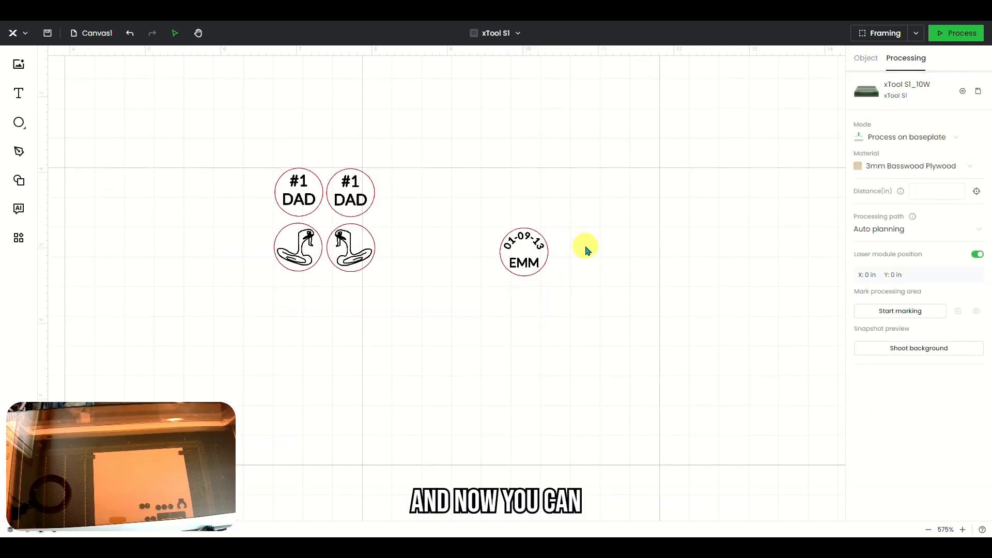
{"action": "mouse_move", "coordinate": [25, 136]}
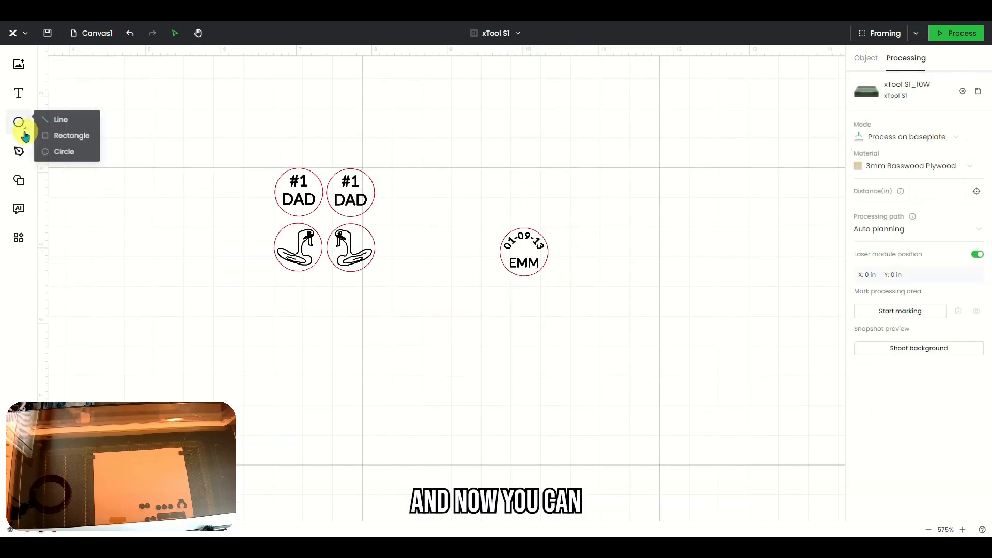
{"action": "left_click", "coordinate": [20, 181]}
{"action": "left_click", "coordinate": [85, 137]}
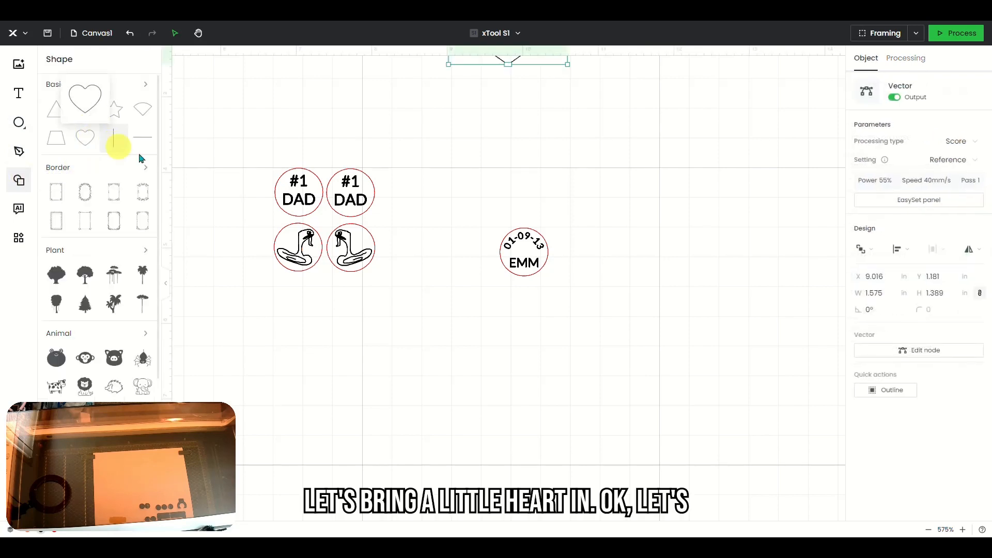
{"action": "left_click_drag", "start_coordinate": [508, 61], "coordinate": [564, 274]}
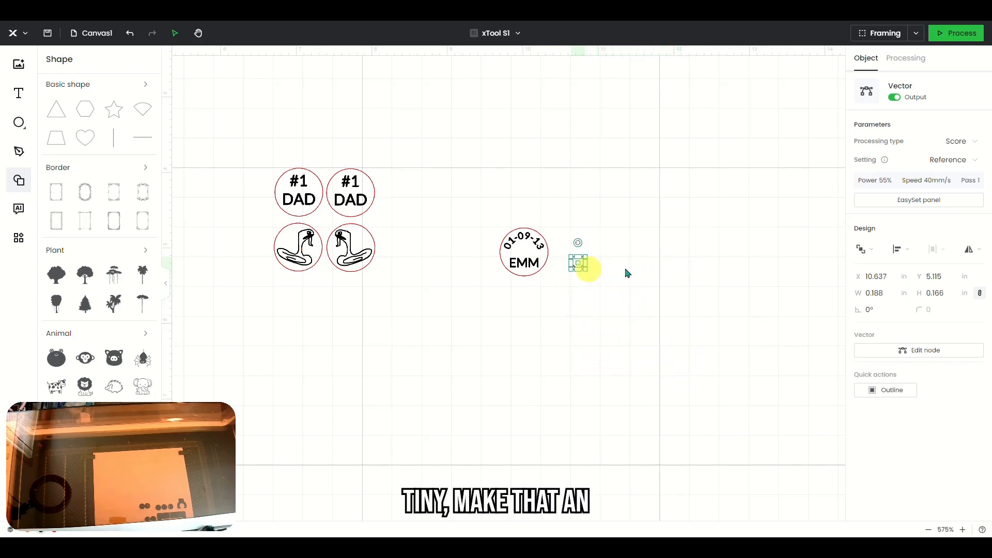
- Set the heart's processing type to Engrave and place it between the curved date and the initials
{"action": "left_click", "coordinate": [955, 140]}
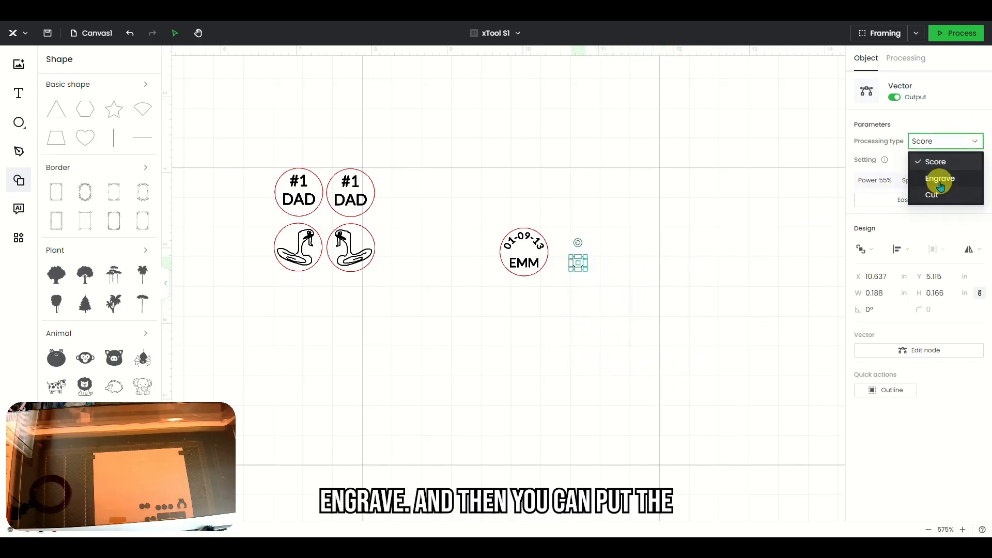
{"action": "left_click", "coordinate": [939, 179]}
{"action": "left_click_drag", "start_coordinate": [577, 261], "coordinate": [525, 250]}
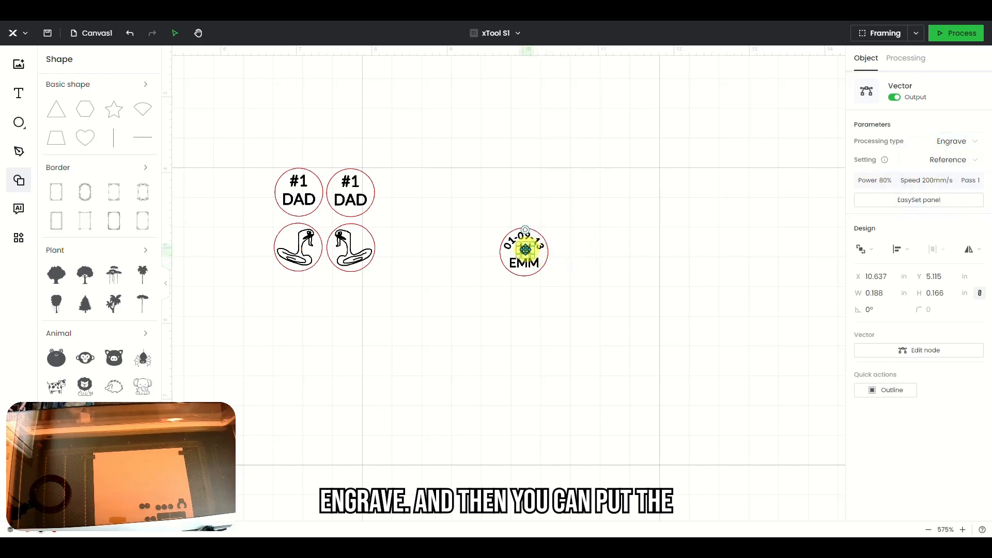
{"action": "left_click", "coordinate": [552, 288]}
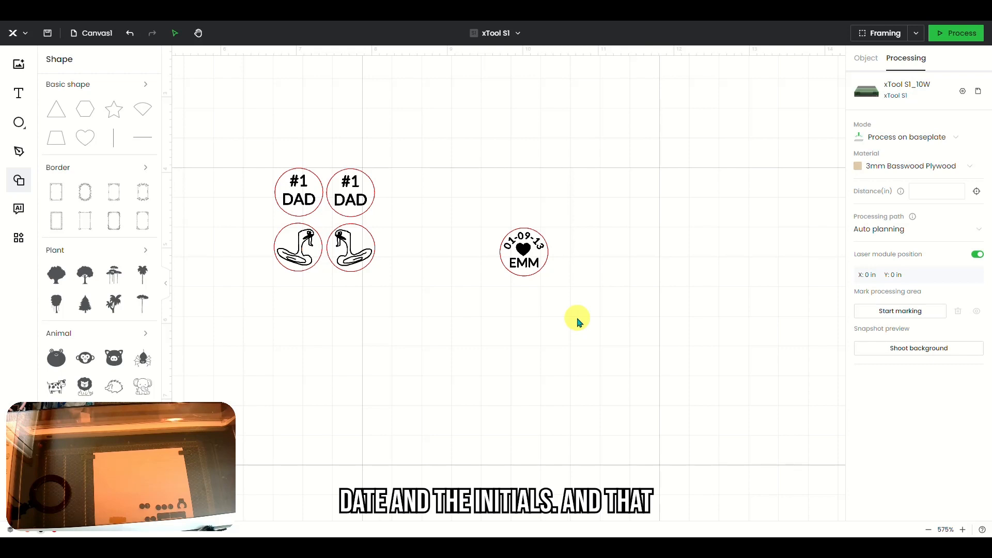
- Group the circle with its date, heart and initials and move the group to about X 9.424 in, Y 3.292 in
{"action": "left_click_drag", "start_coordinate": [482, 201], "coordinate": [592, 325]}
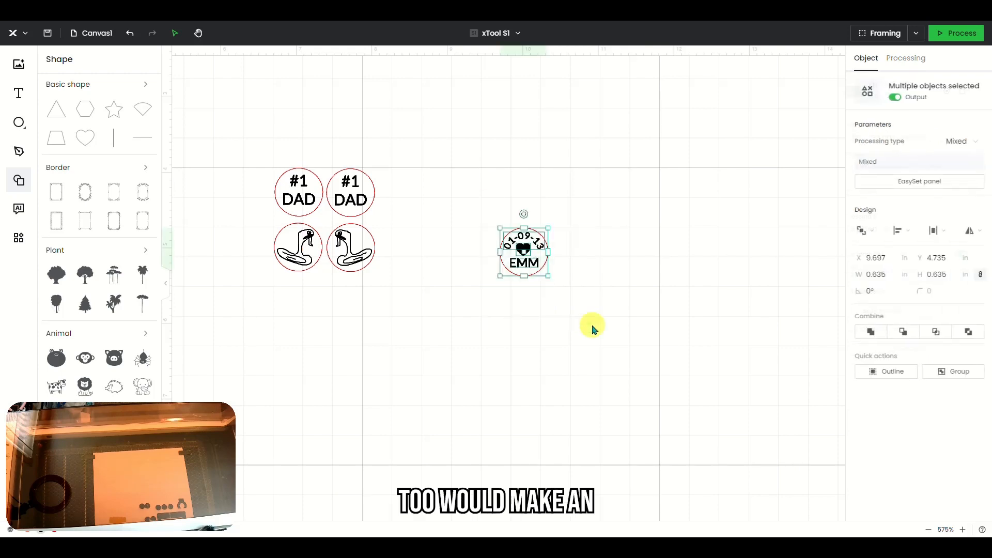
{"action": "left_click", "coordinate": [952, 371]}
{"action": "left_click", "coordinate": [535, 298]}
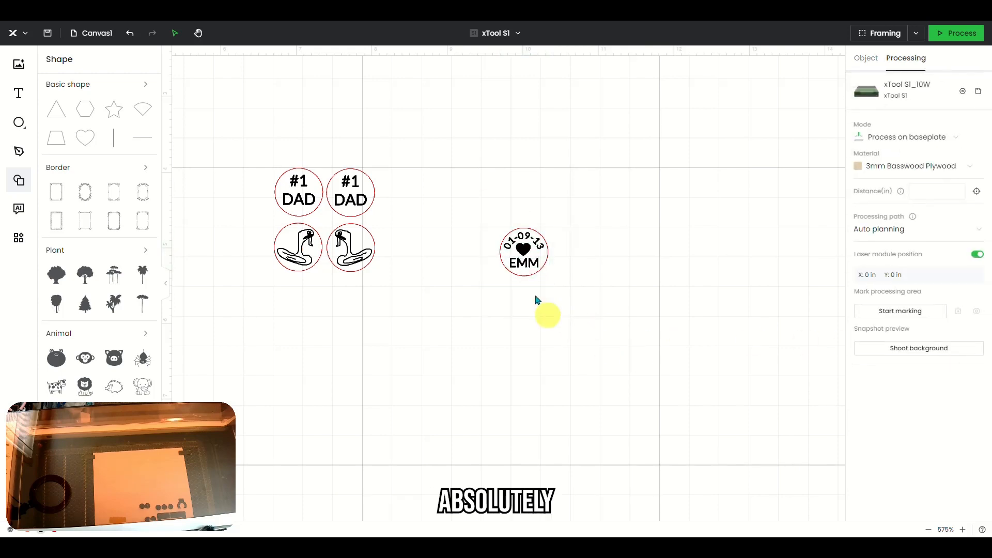
{"action": "left_click_drag", "start_coordinate": [533, 269], "coordinate": [490, 160]}
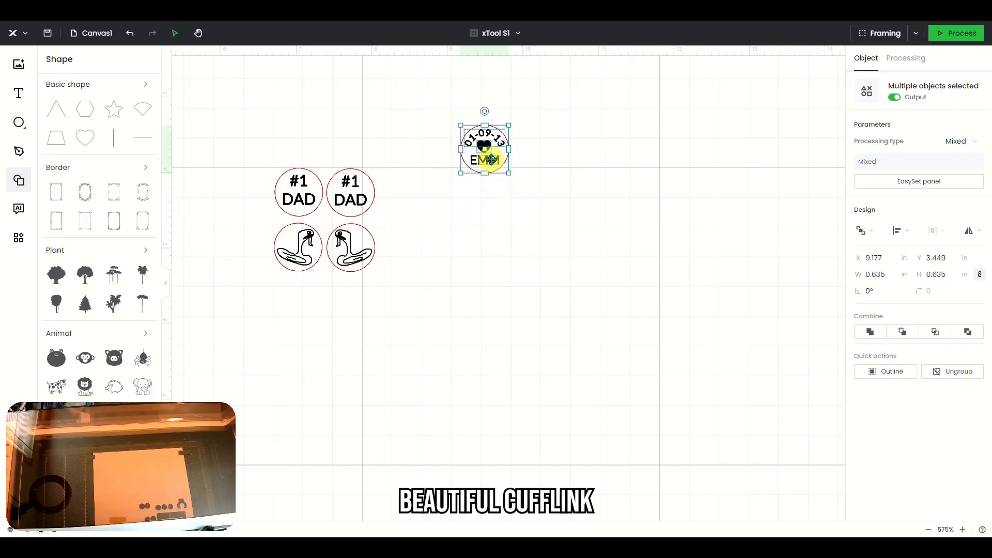
{"action": "left_click", "coordinate": [499, 224]}
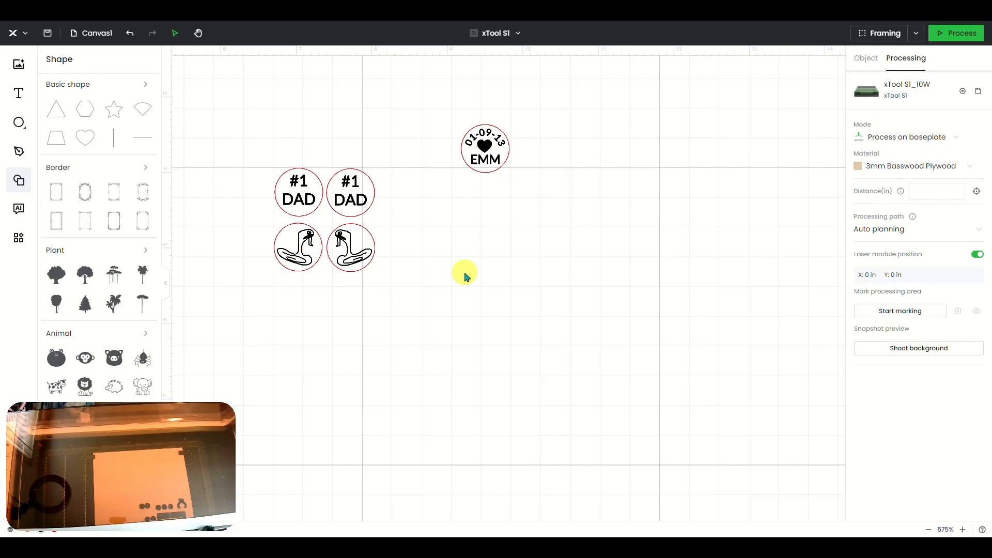
{"action": "mouse_move", "coordinate": [480, 154]}
{"action": "left_mouse_down"}
{"action": "mouse_move", "coordinate": [500, 162]}
{"action": "mouse_move", "coordinate": [498, 146]}
{"action": "left_mouse_up"}
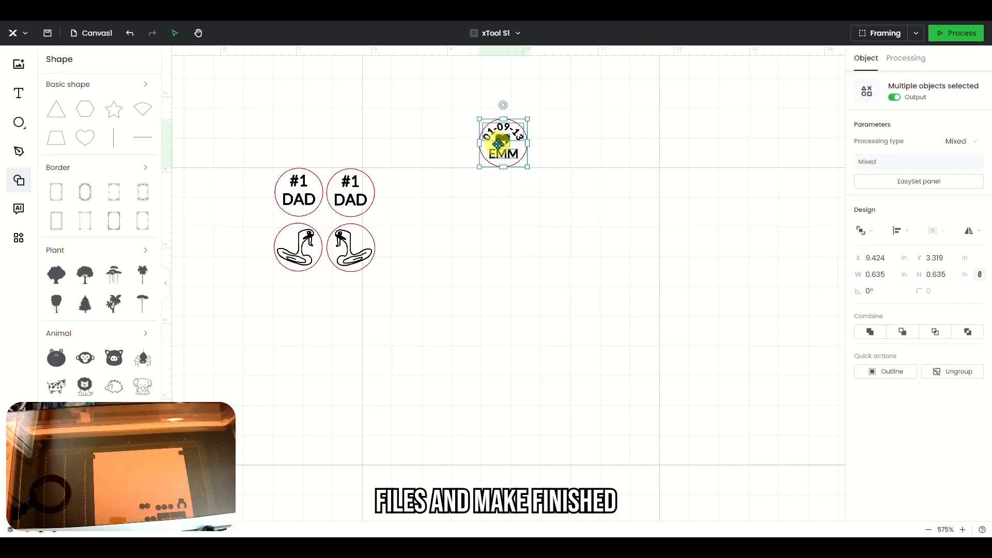
{"action": "left_click", "coordinate": [500, 196]}
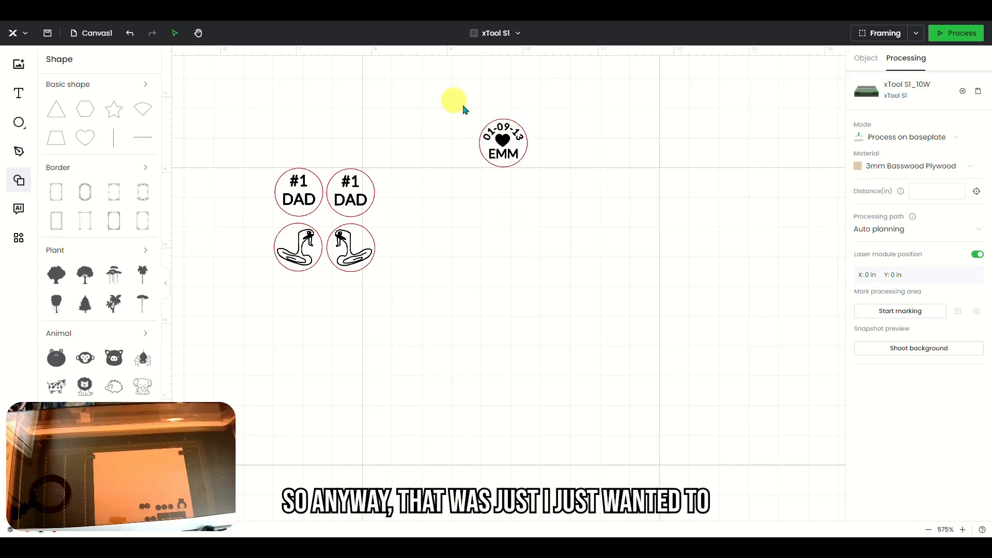
- Delete the grouped circle containing the birth date, heart and initials
{"action": "left_click_drag", "start_coordinate": [454, 99], "coordinate": [550, 181]}
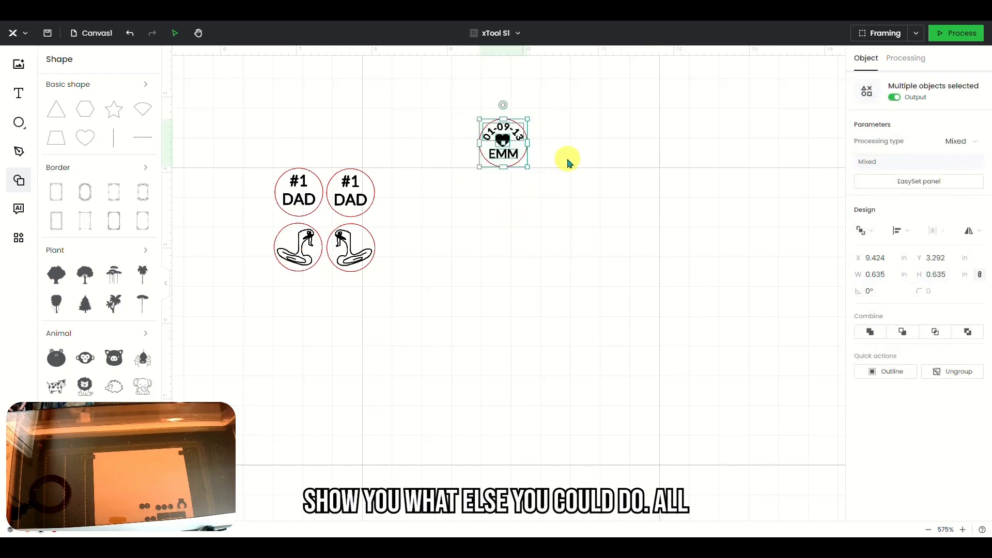
{"action": "key", "text": "Delete"}
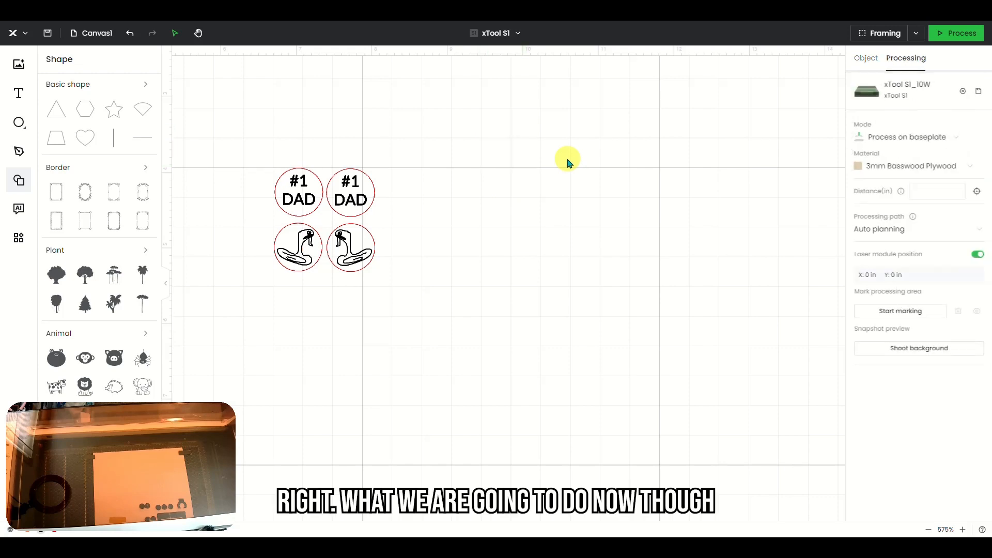
- Move all four cufflink circles together to about X 9.786 in, Y 5.018 in and close the shape library
{"action": "left_click_drag", "start_coordinate": [262, 146], "coordinate": [398, 293]}
{"action": "left_click_drag", "start_coordinate": [320, 221], "coordinate": [553, 301]}
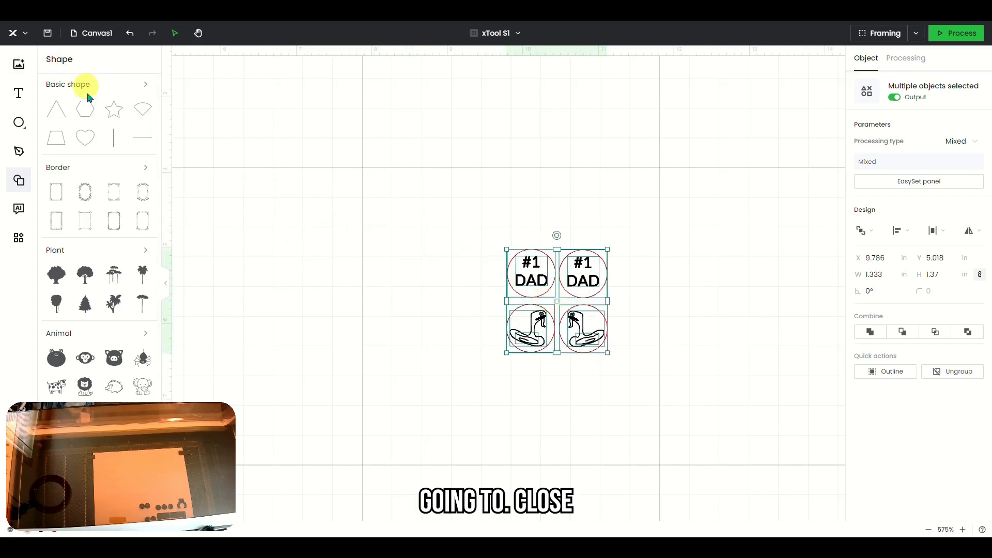
{"action": "left_click", "coordinate": [166, 284]}
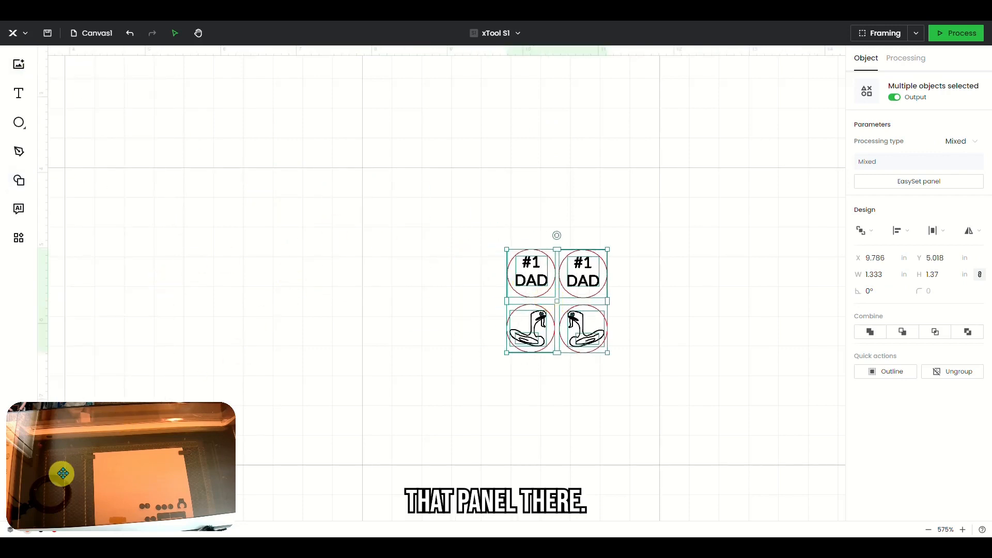
- Connect the selected xTool S1 laser so that its processing area can be marked
{"action": "left_click_drag", "start_coordinate": [615, 479], "coordinate": [89, 471]}
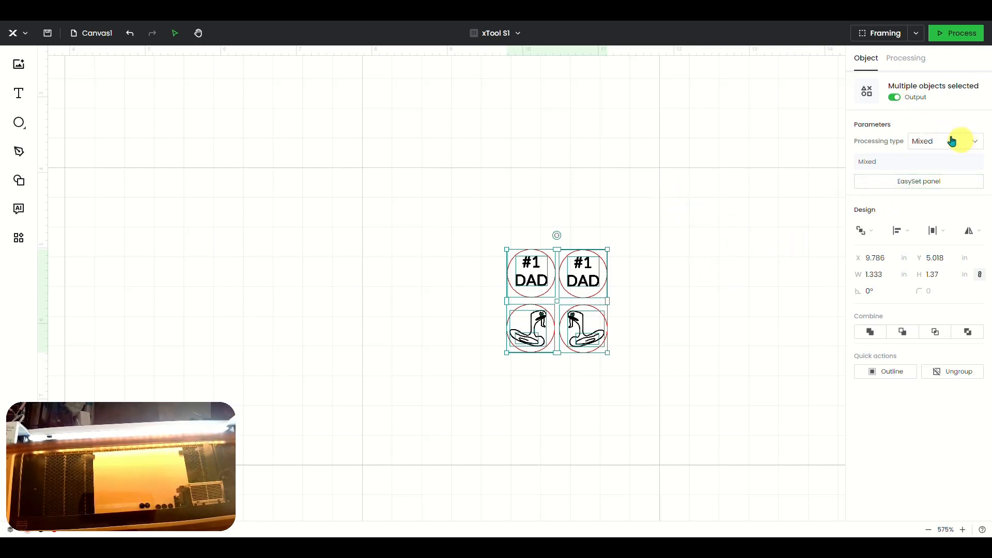
{"action": "left_click", "coordinate": [949, 35]}
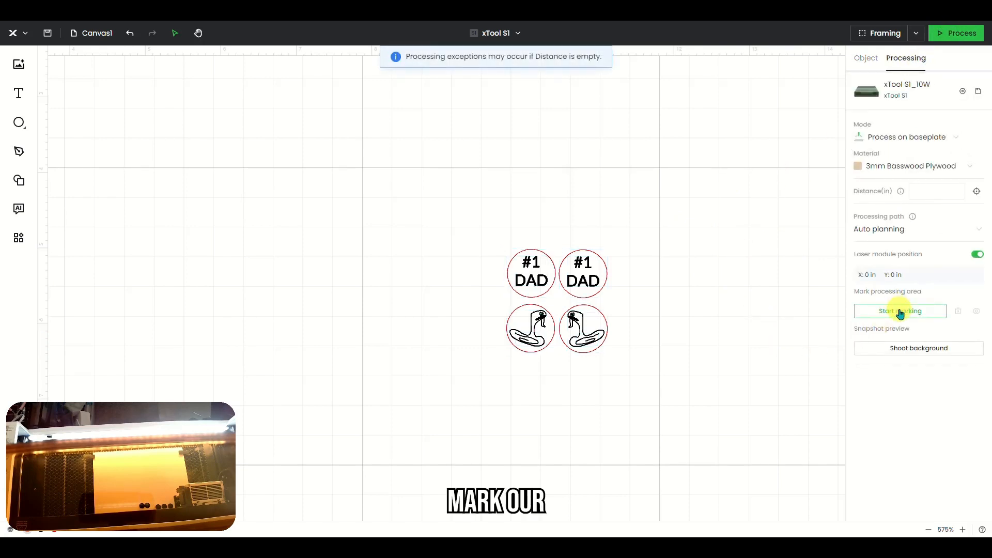
{"action": "left_click", "coordinate": [900, 312]}
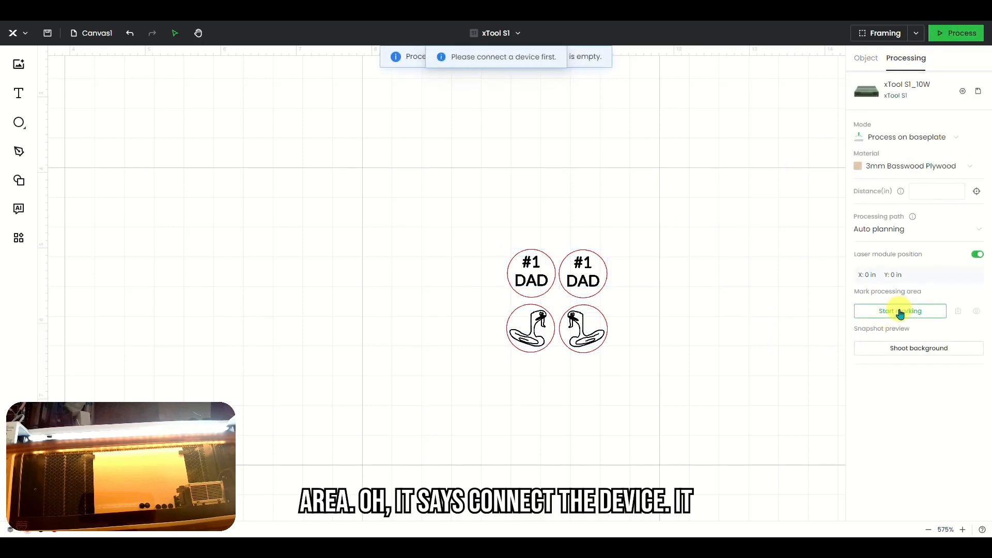
{"action": "left_click", "coordinate": [497, 32]}
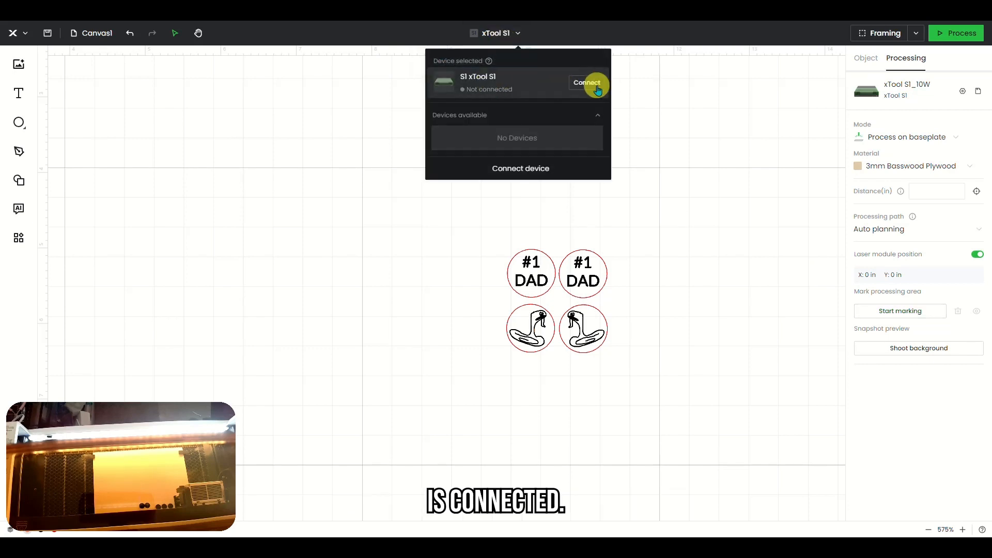
{"action": "left_click", "coordinate": [597, 88]}
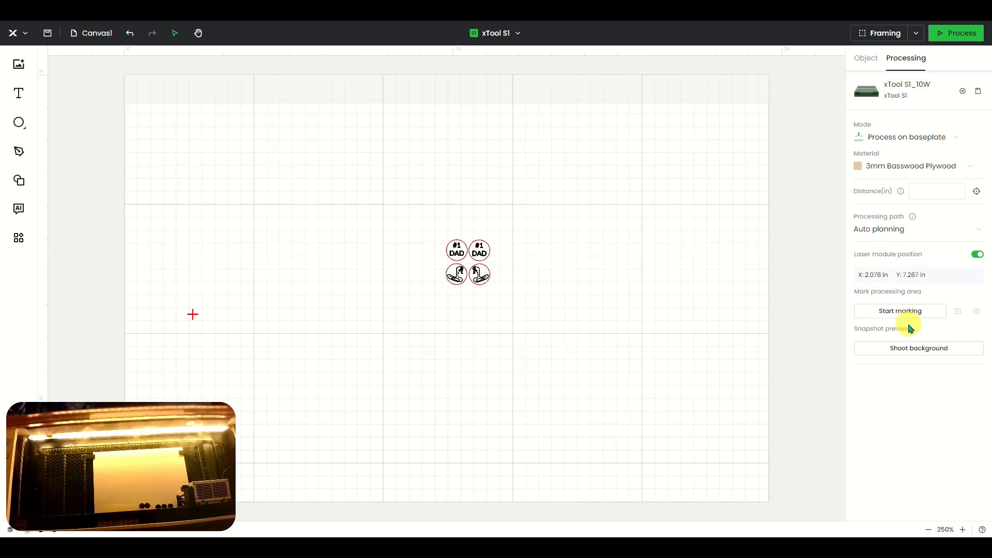
- Mark a rectangular processing area around the material using two laser-head points, and finish the marking
{"action": "left_click", "coordinate": [909, 311]}
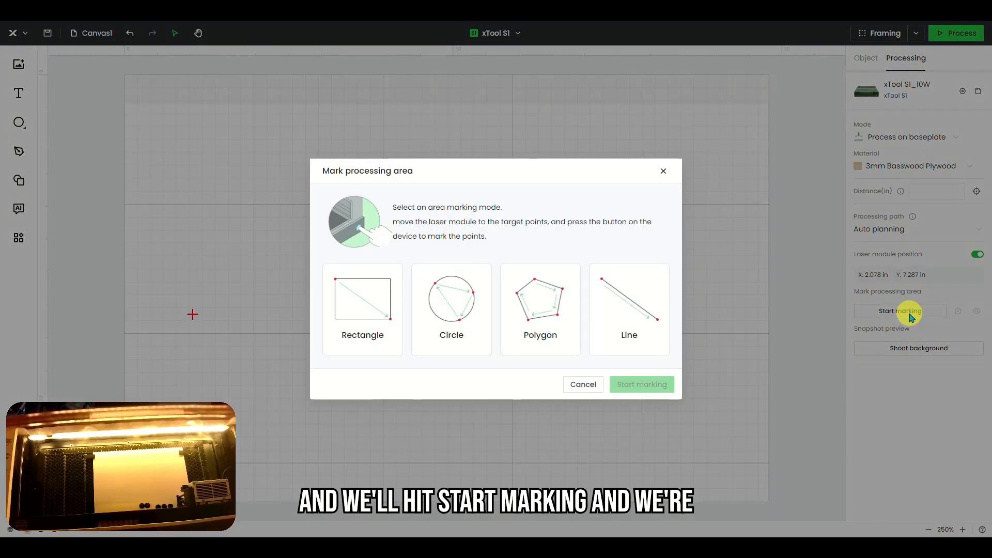
{"action": "left_click", "coordinate": [368, 309]}
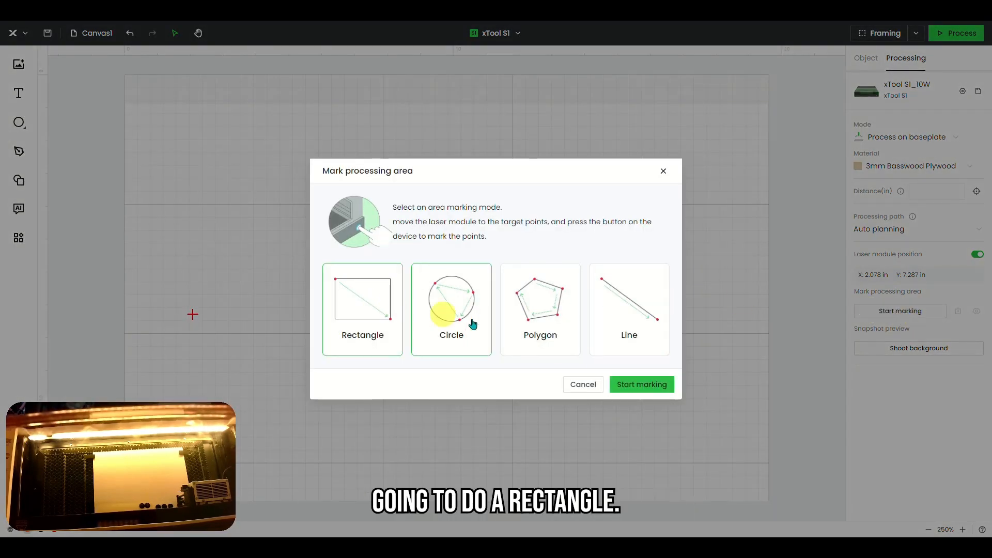
{"action": "left_click", "coordinate": [640, 389]}
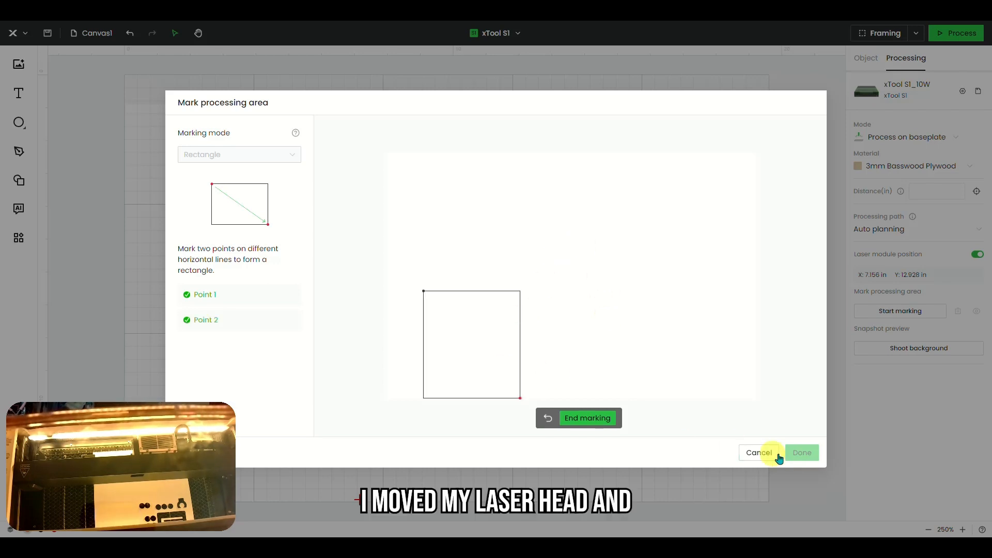
{"action": "left_click", "coordinate": [587, 418]}
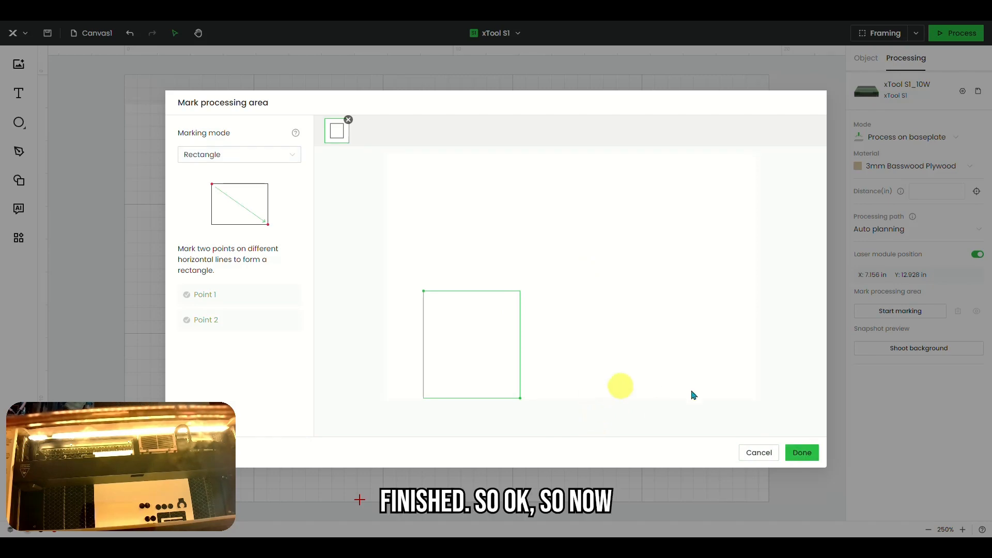
{"action": "left_click", "coordinate": [801, 453]}
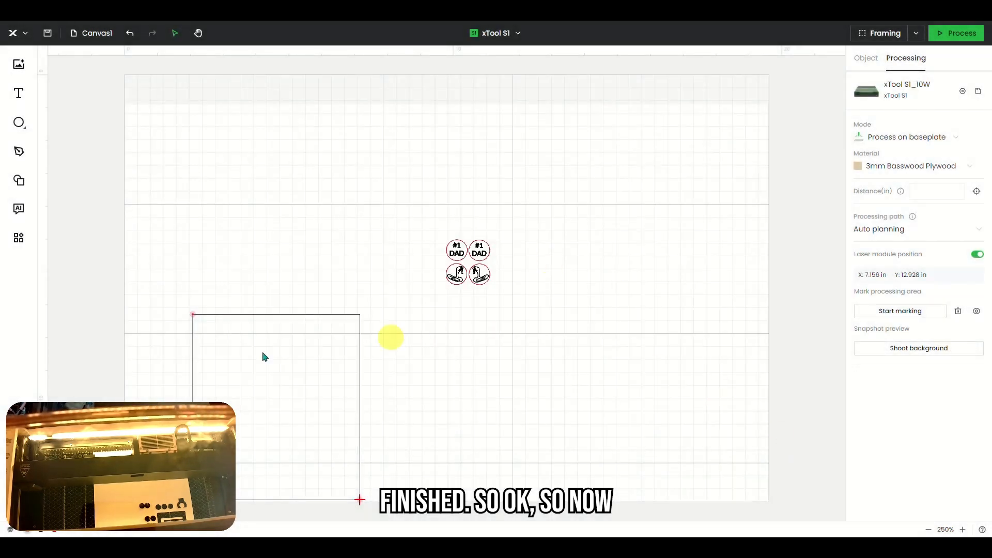
- Move all four cufflink circles together into the marked rectangle's upper-left corner, at about X 2.381 in, Y 7.533 in
{"action": "left_click_drag", "start_coordinate": [124, 415], "coordinate": [913, 417]}
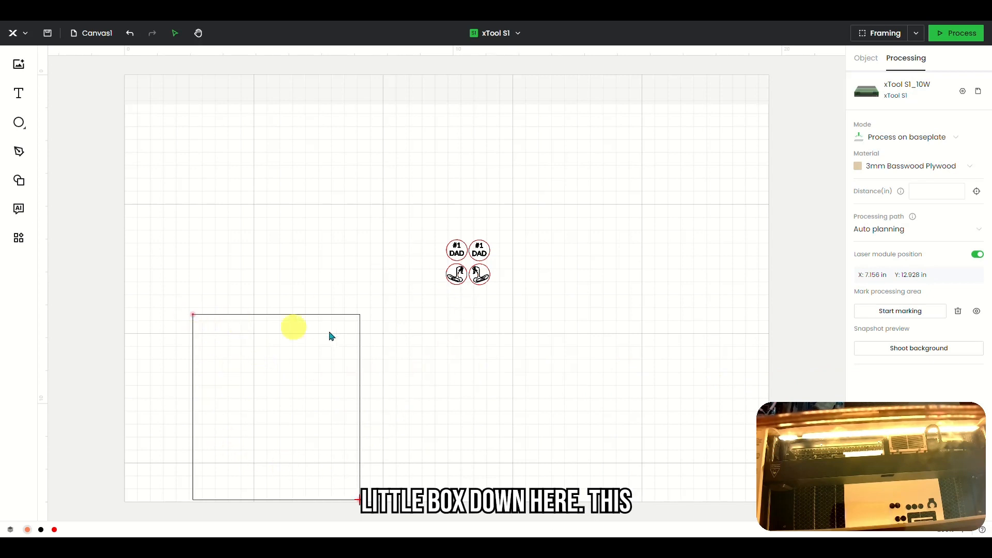
{"action": "mouse_move", "coordinate": [431, 228]}
{"action": "left_mouse_down"}
{"action": "mouse_move", "coordinate": [494, 284]}
{"action": "mouse_move", "coordinate": [506, 316]}
{"action": "left_mouse_up"}
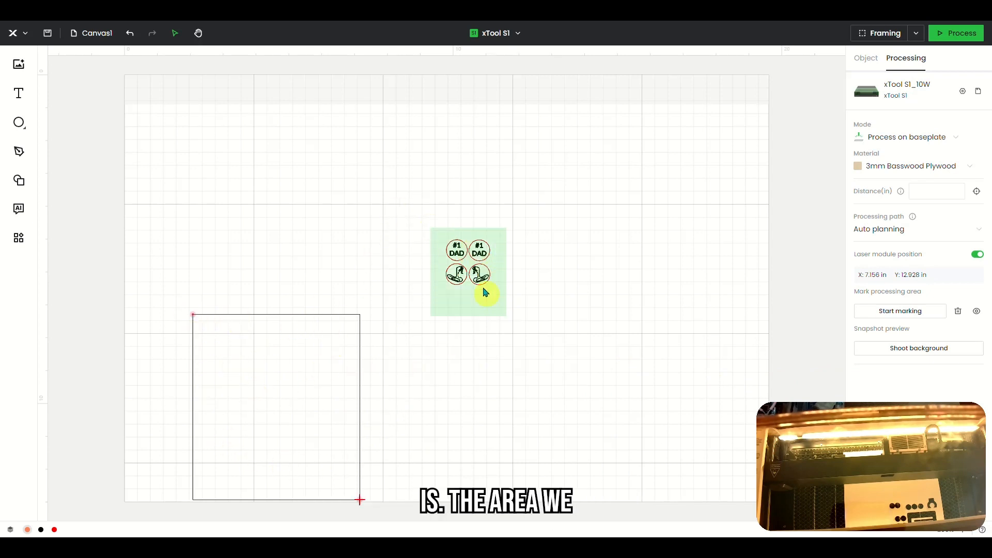
{"action": "mouse_move", "coordinate": [470, 266]}
{"action": "left_mouse_down"}
{"action": "mouse_move", "coordinate": [452, 263]}
{"action": "mouse_move", "coordinate": [264, 345]}
{"action": "mouse_move", "coordinate": [226, 345]}
{"action": "left_mouse_up"}
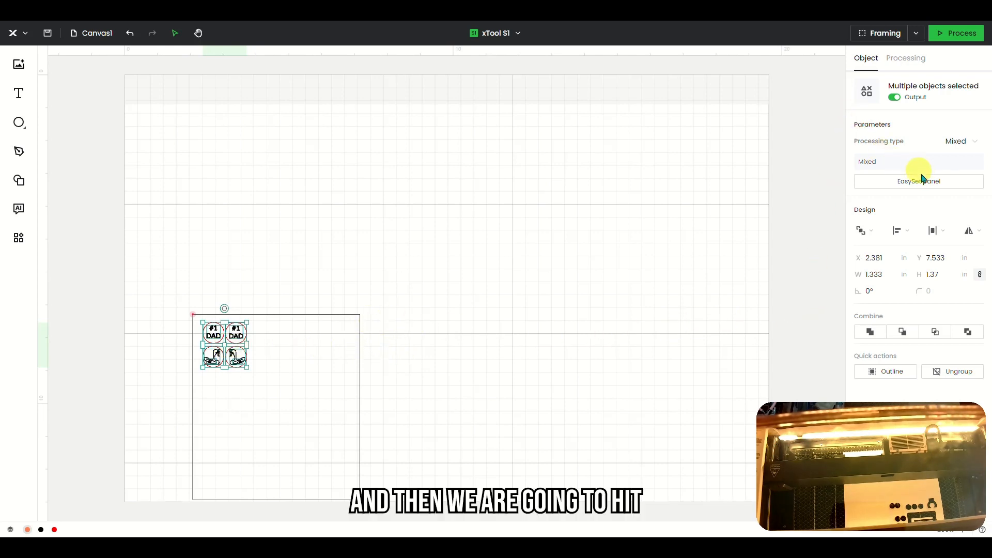
- Measure the laser-to-material distance automatically for the 3mm Basswood Plywood and acknowledge the advice about re-marking the area
{"action": "left_click", "coordinate": [952, 35]}
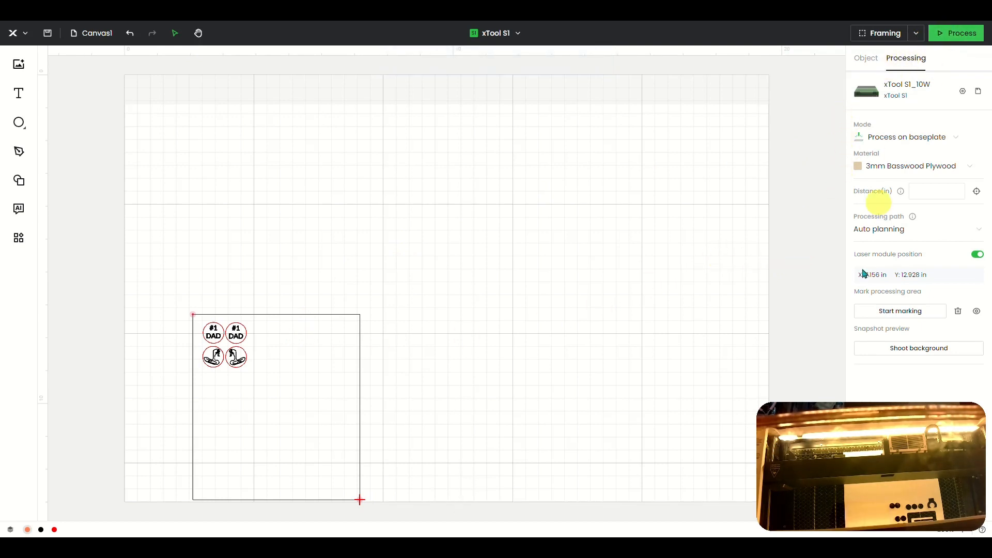
{"action": "left_click_drag", "start_coordinate": [877, 409], "coordinate": [684, 376]}
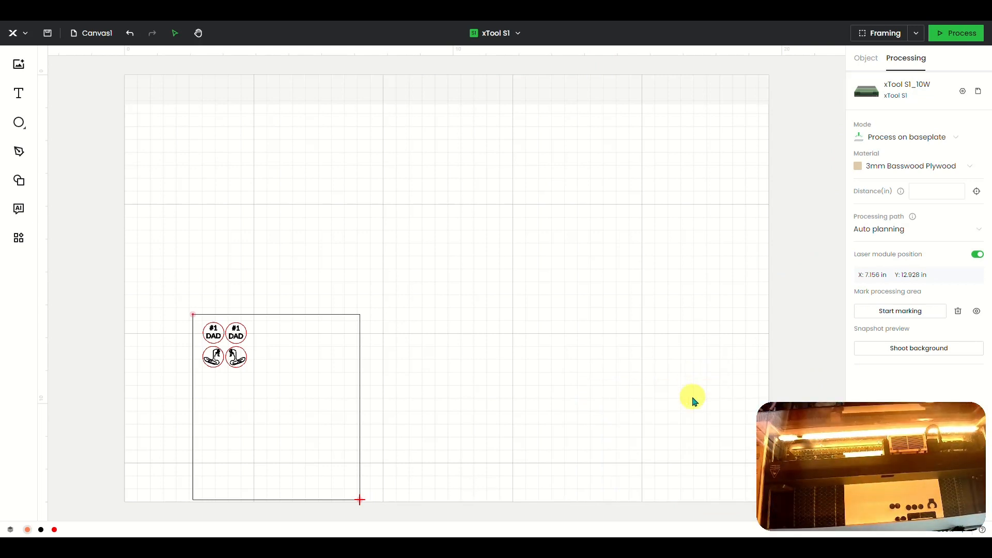
{"action": "left_click", "coordinate": [954, 37]}
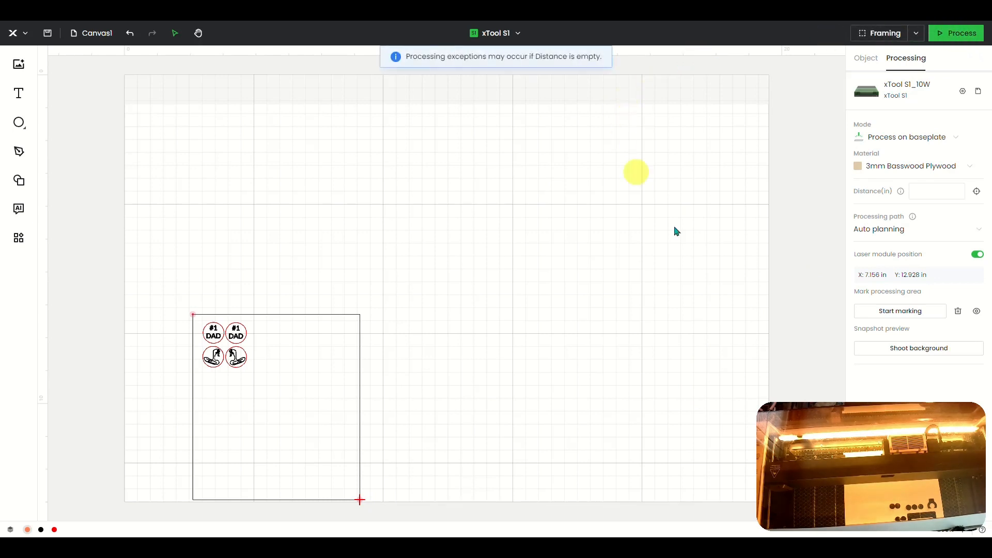
{"action": "left_click", "coordinate": [975, 192]}
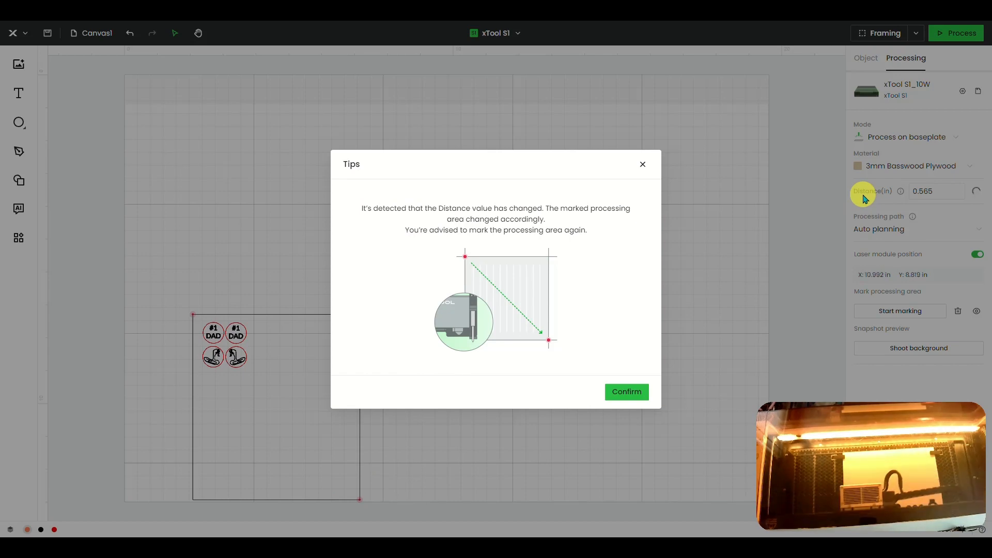
{"action": "left_click", "coordinate": [634, 394]}
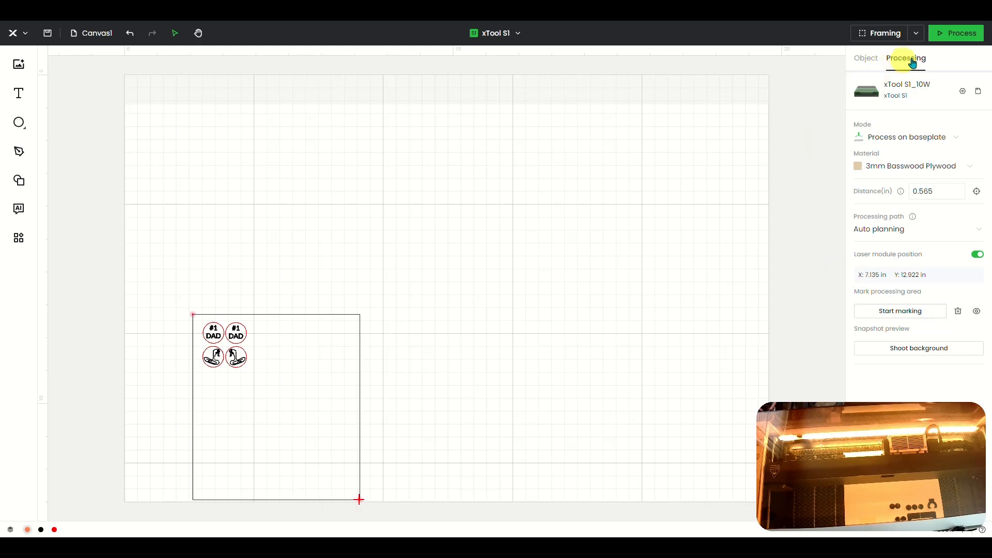
- Generate the processing preview of the four cufflink circles and start the laser job
{"action": "left_click", "coordinate": [959, 35]}
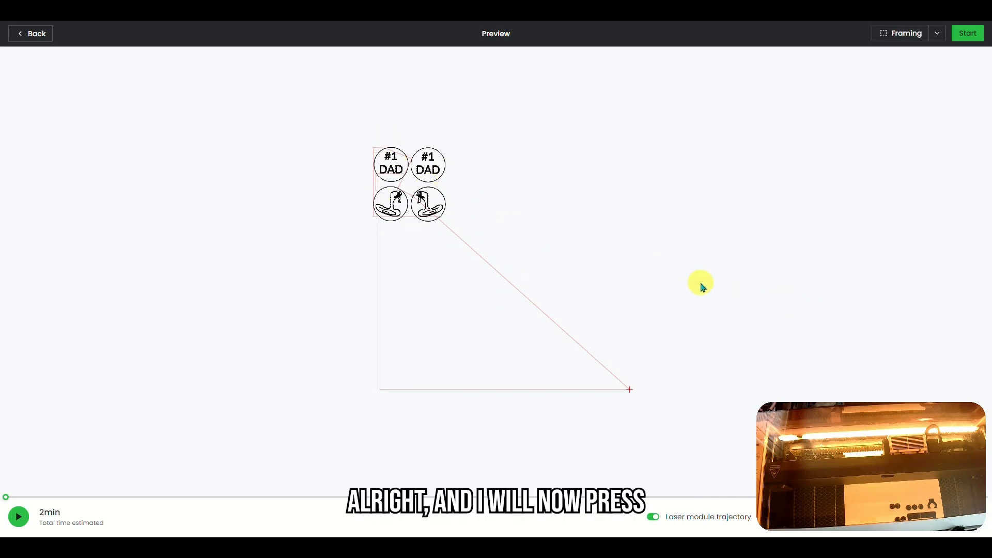
{"action": "left_click", "coordinate": [969, 40]}
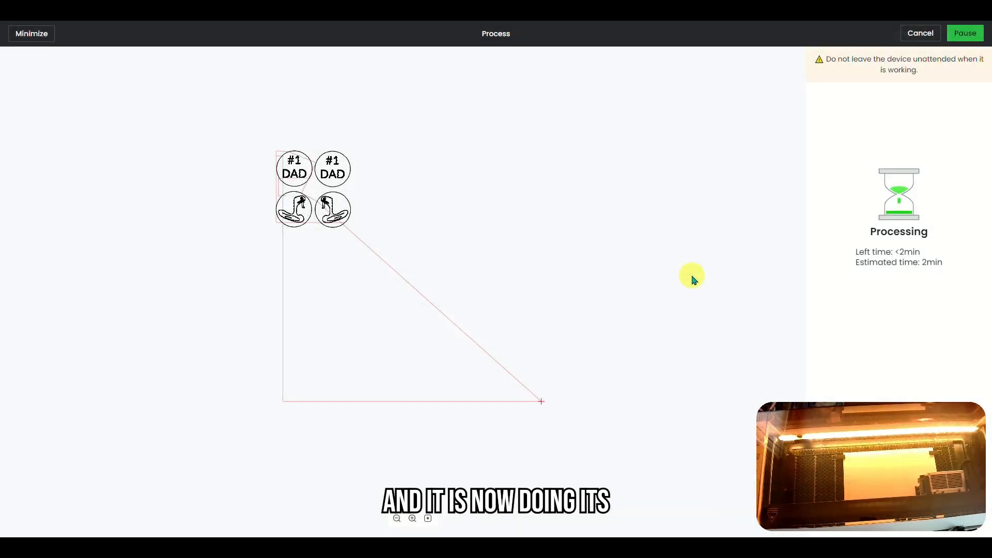